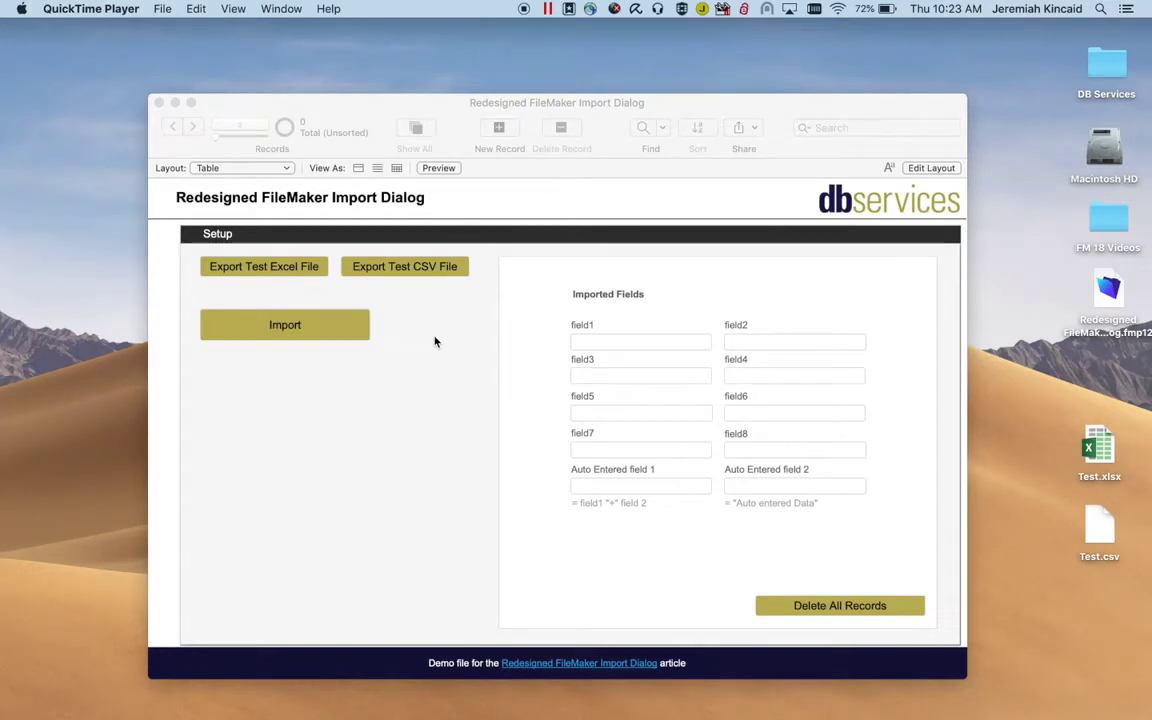
Inspect the auto-enter calculation of fieldAutoEnter1 in the database field definitions without changing it
left_click(474, 391)
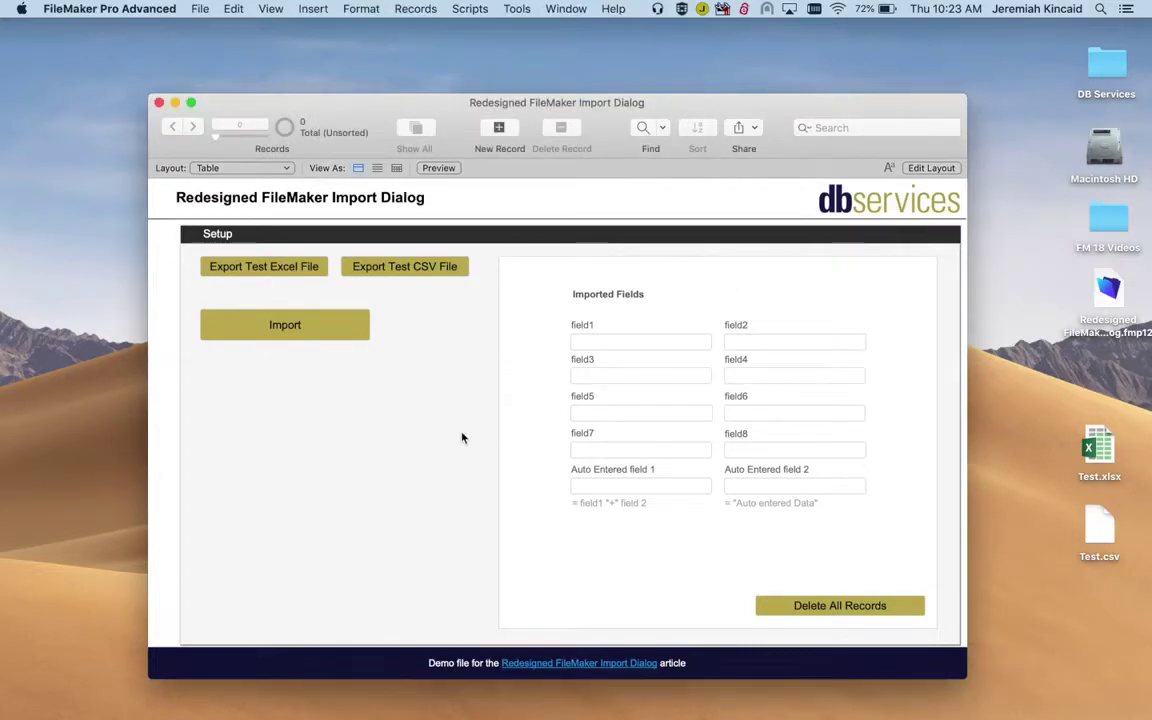
key("super+shift+d")
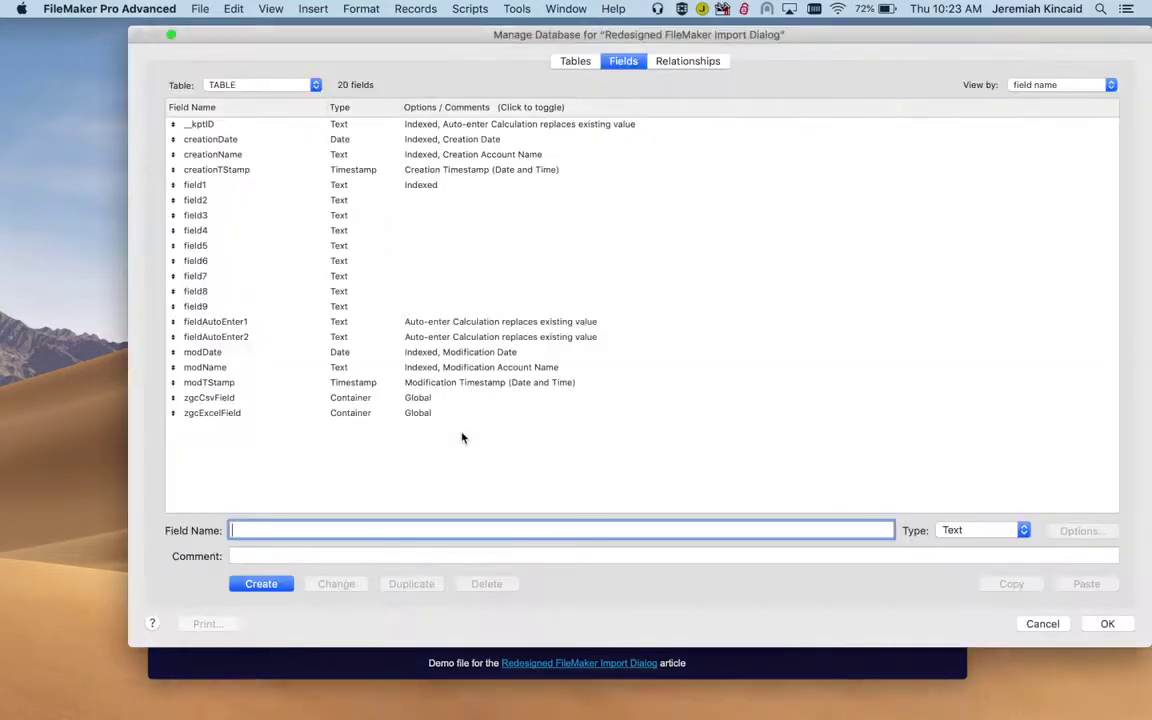
double_click(235, 323)
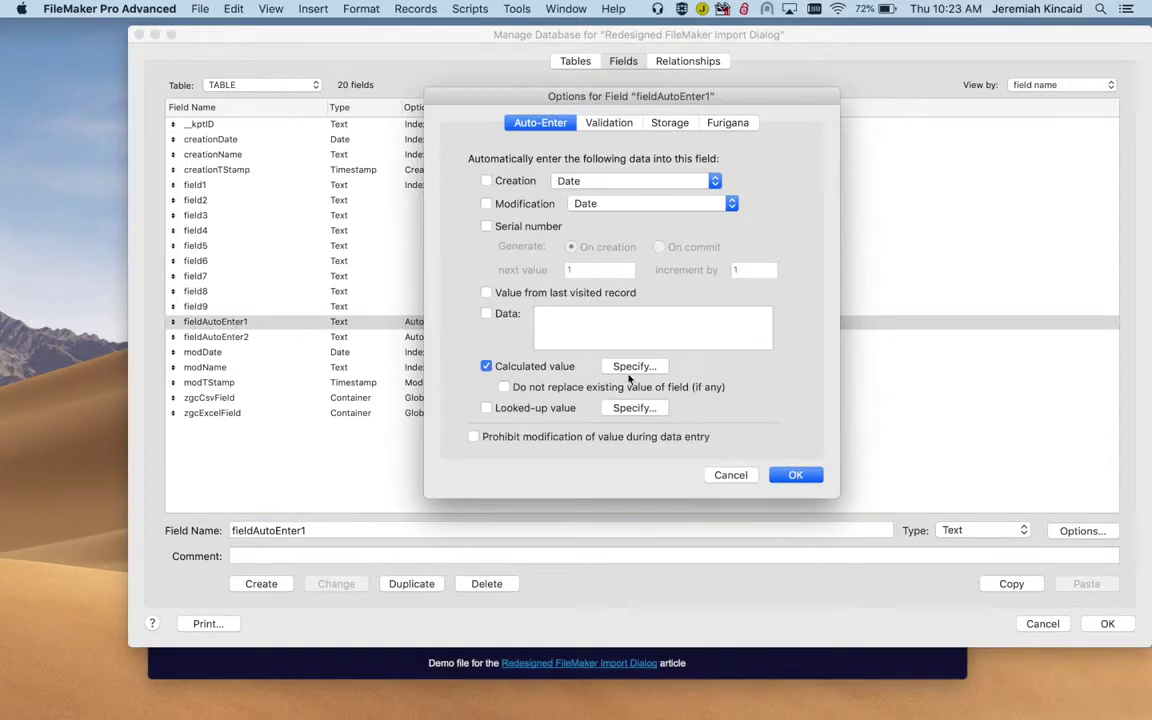
left_click(632, 368)
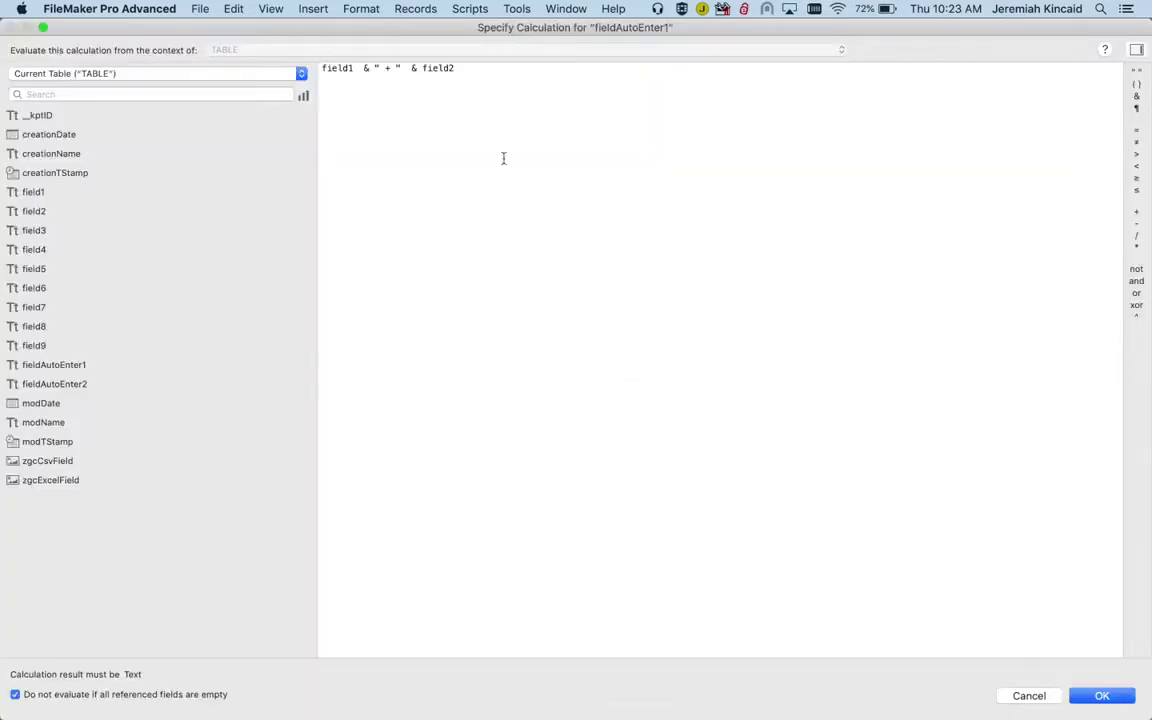
left_click_drag(427, 118, 284, 54)
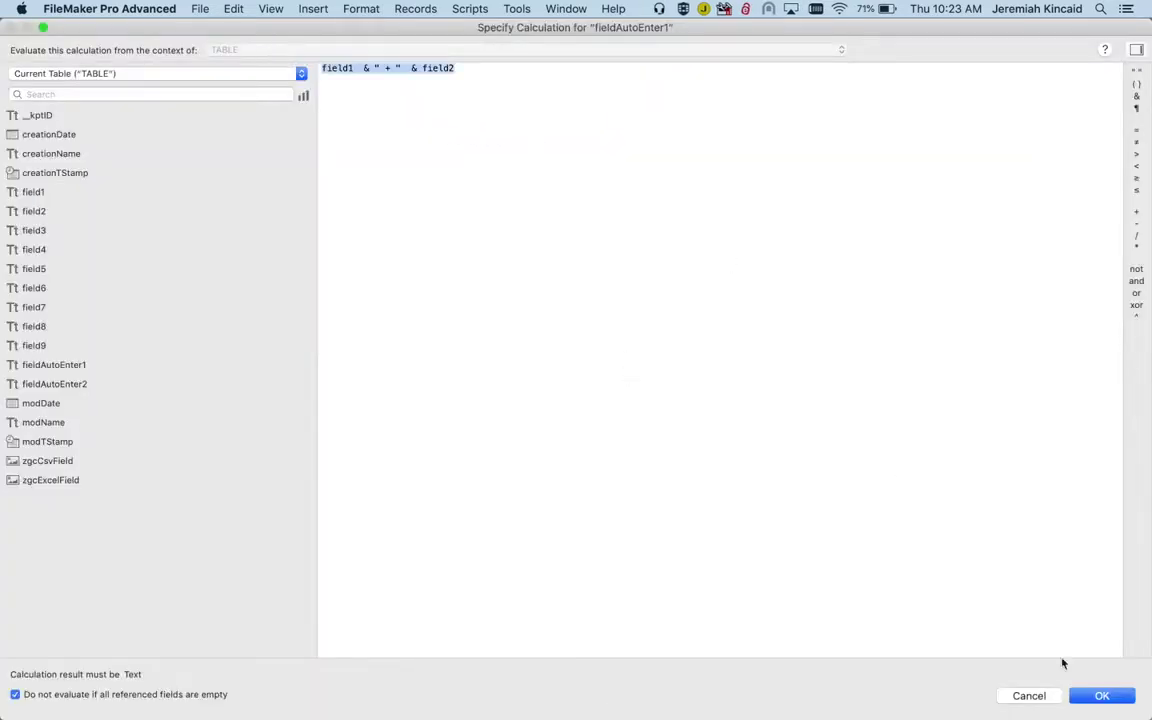
left_click(1029, 695)
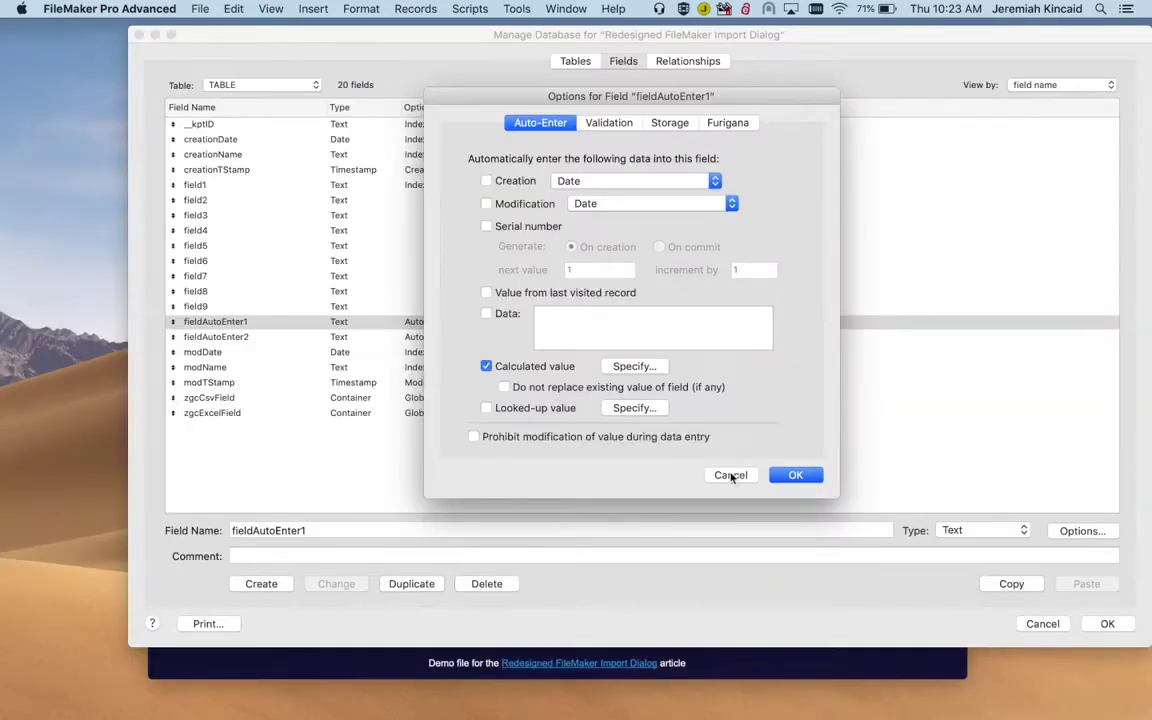
left_click(731, 476)
Inspect the auto-enter calculation of fieldAutoEnter2 and leave the database management without changes
key("Down")
key("super+o")
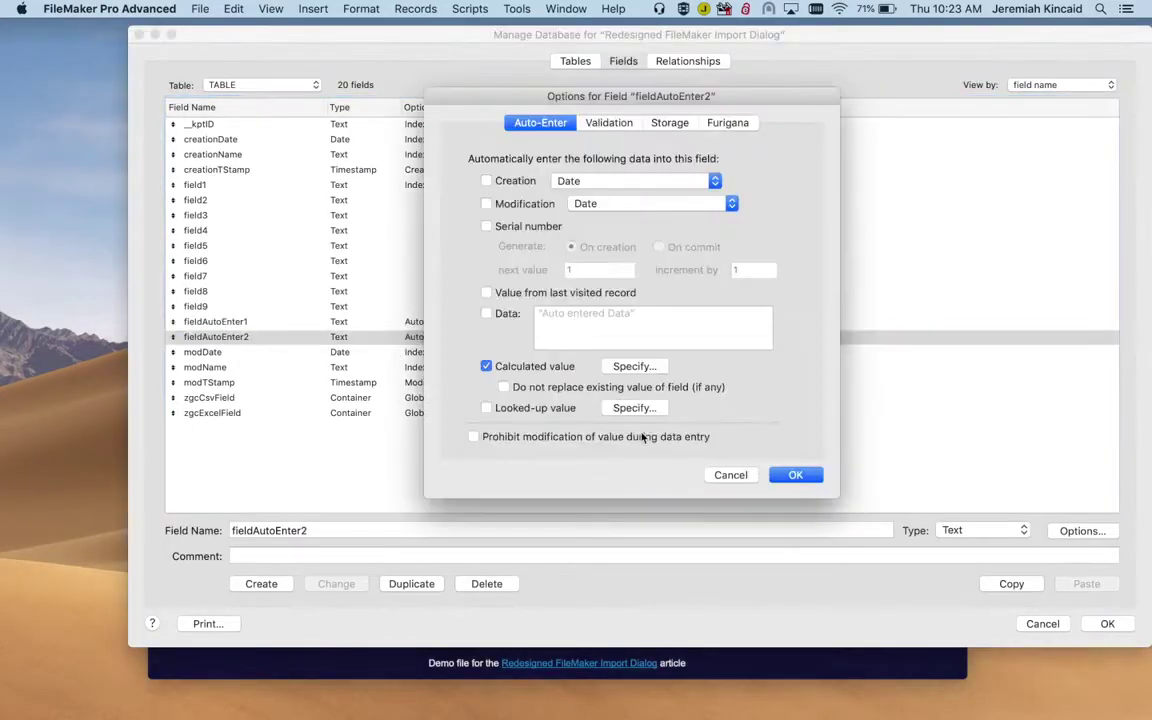
left_click(634, 366)
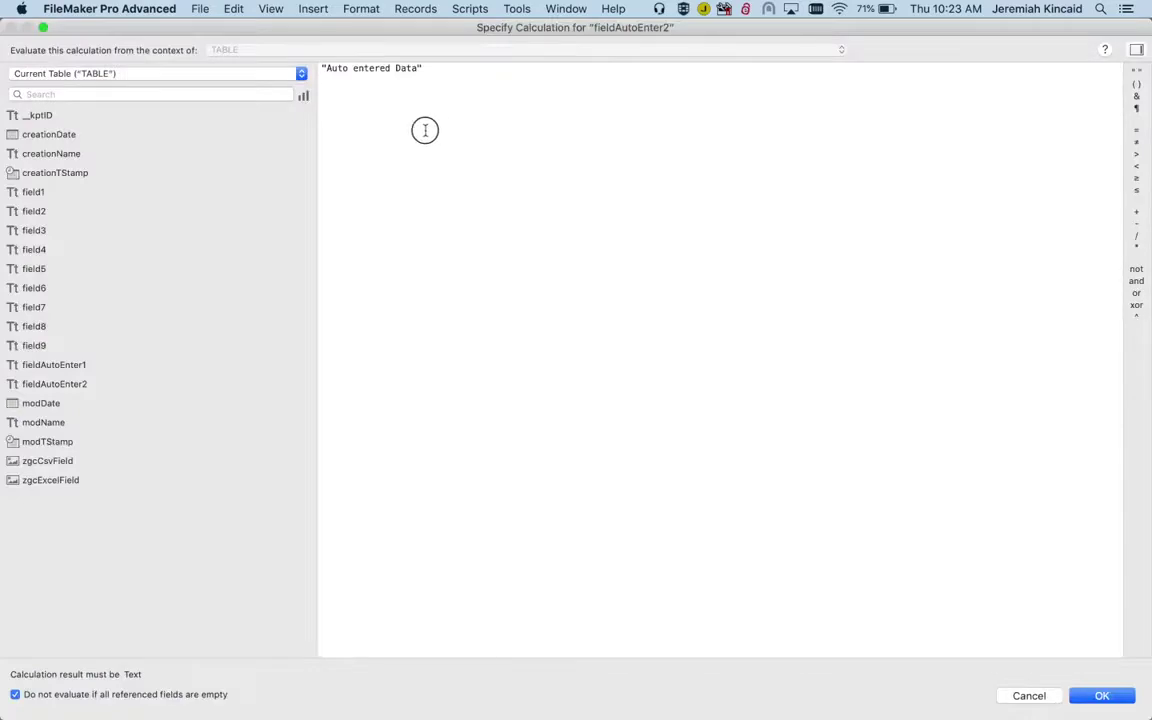
left_click(392, 115)
left_click(1082, 705)
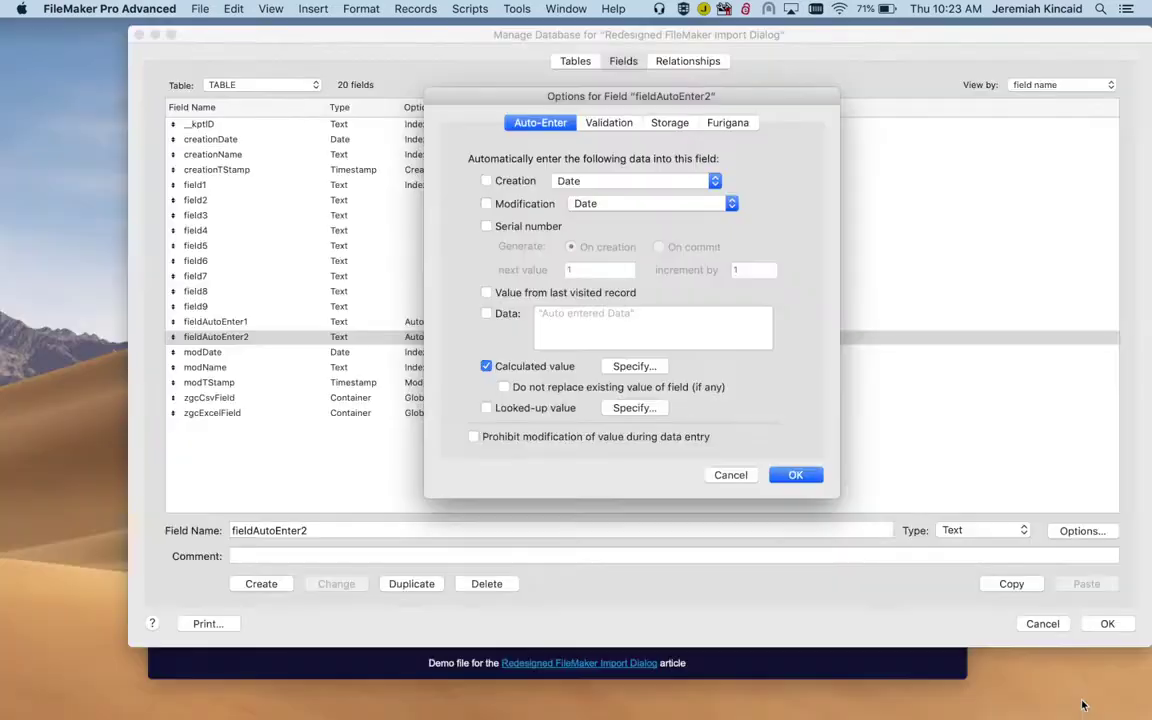
left_click(720, 475)
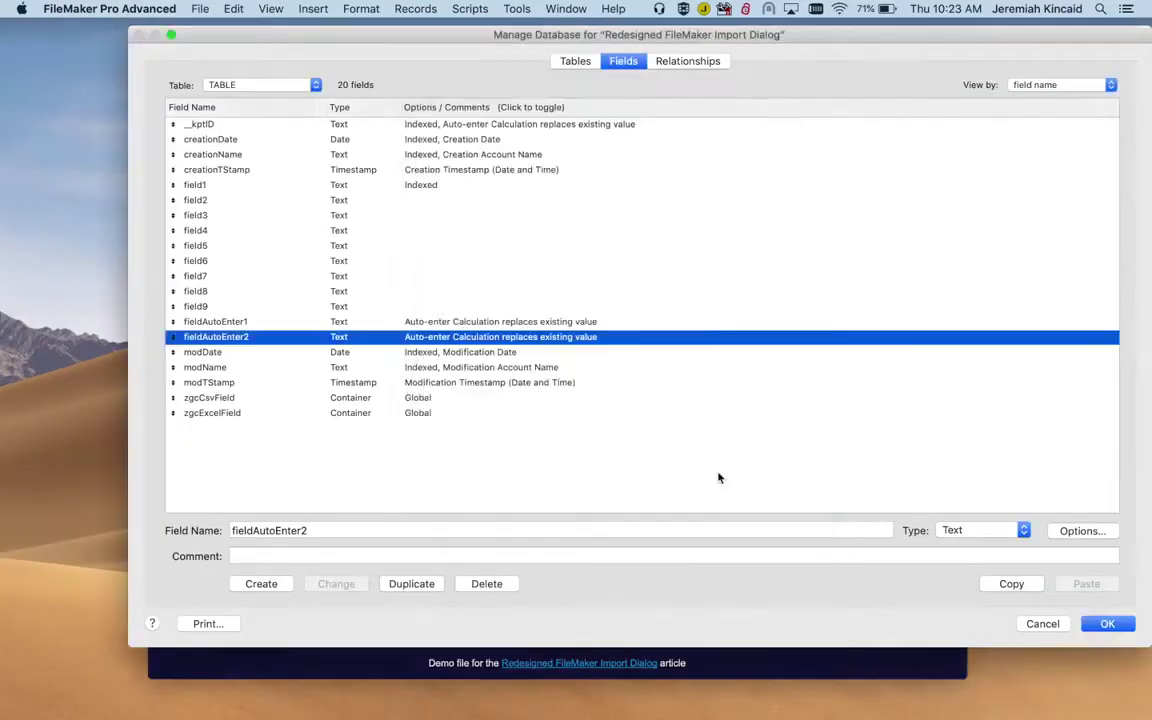
left_click(1040, 623)
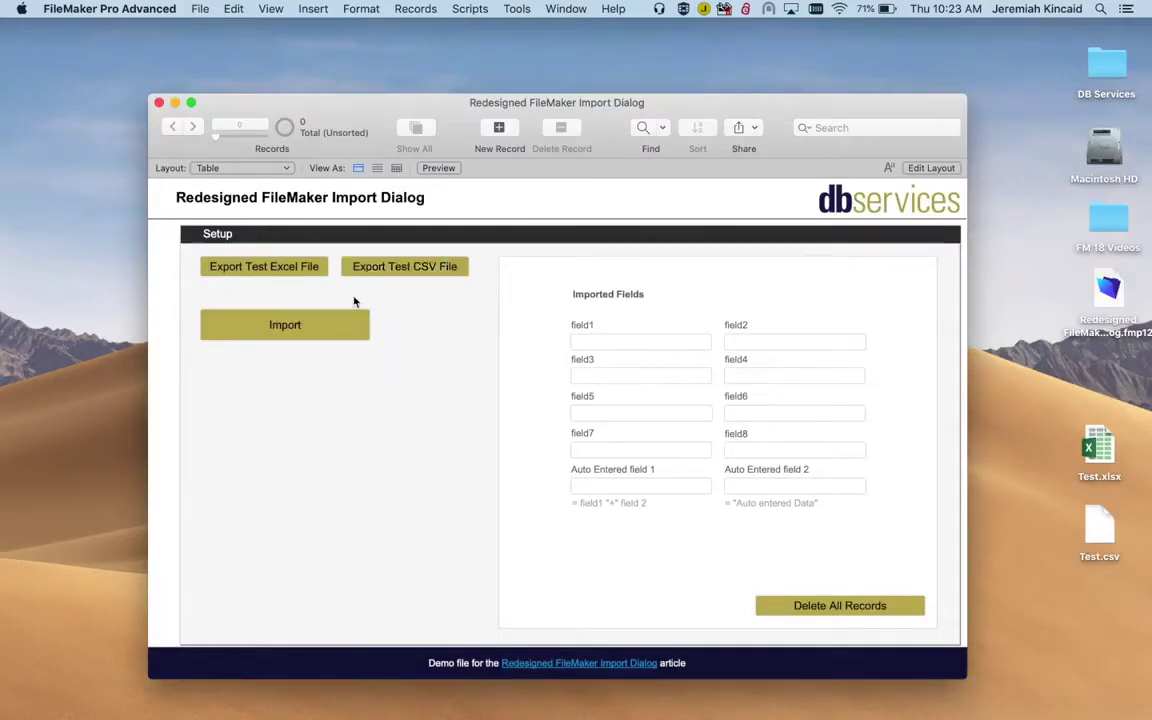
Export the test Excel file to the Desktop as Test, replacing the existing file
left_click(292, 268)
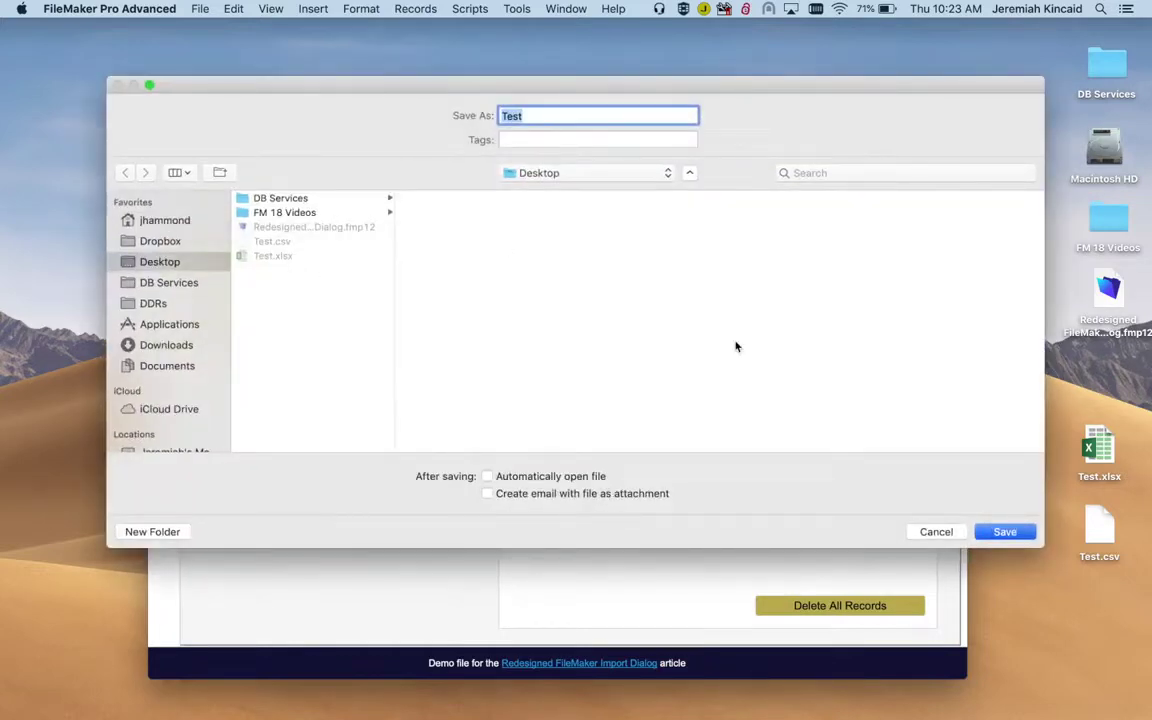
left_click(1004, 532)
left_click(690, 196)
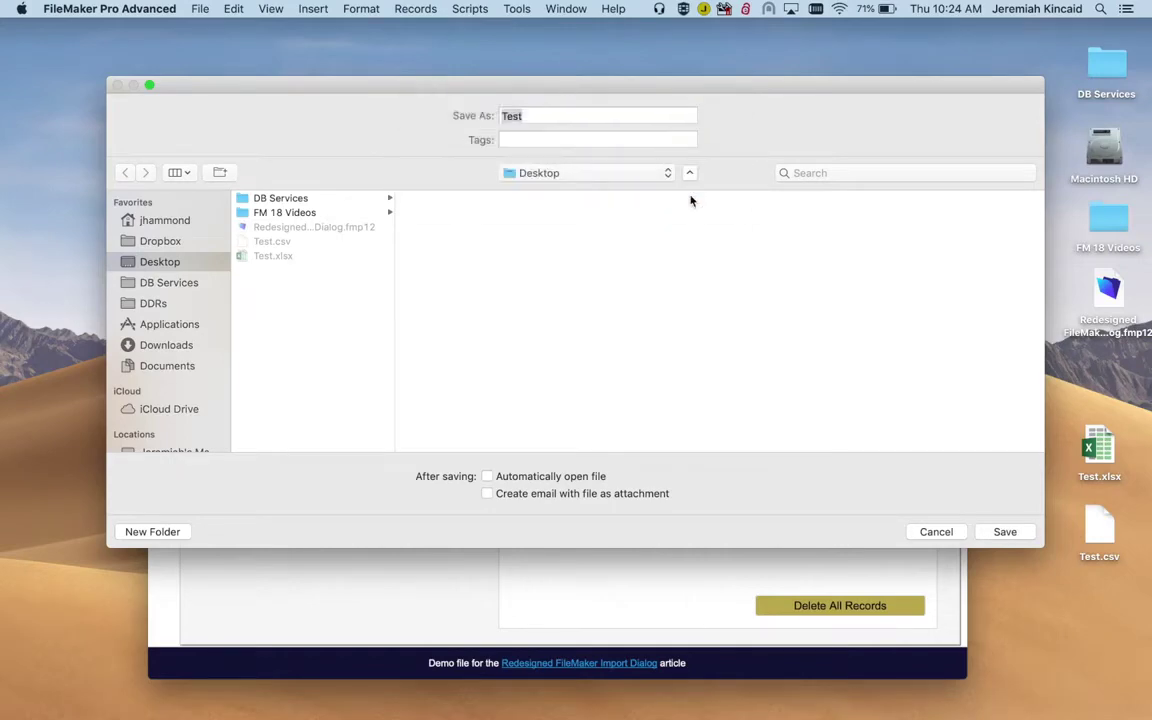
Export the test CSV file to the Desktop as Test, replacing the existing file
left_click(401, 272)
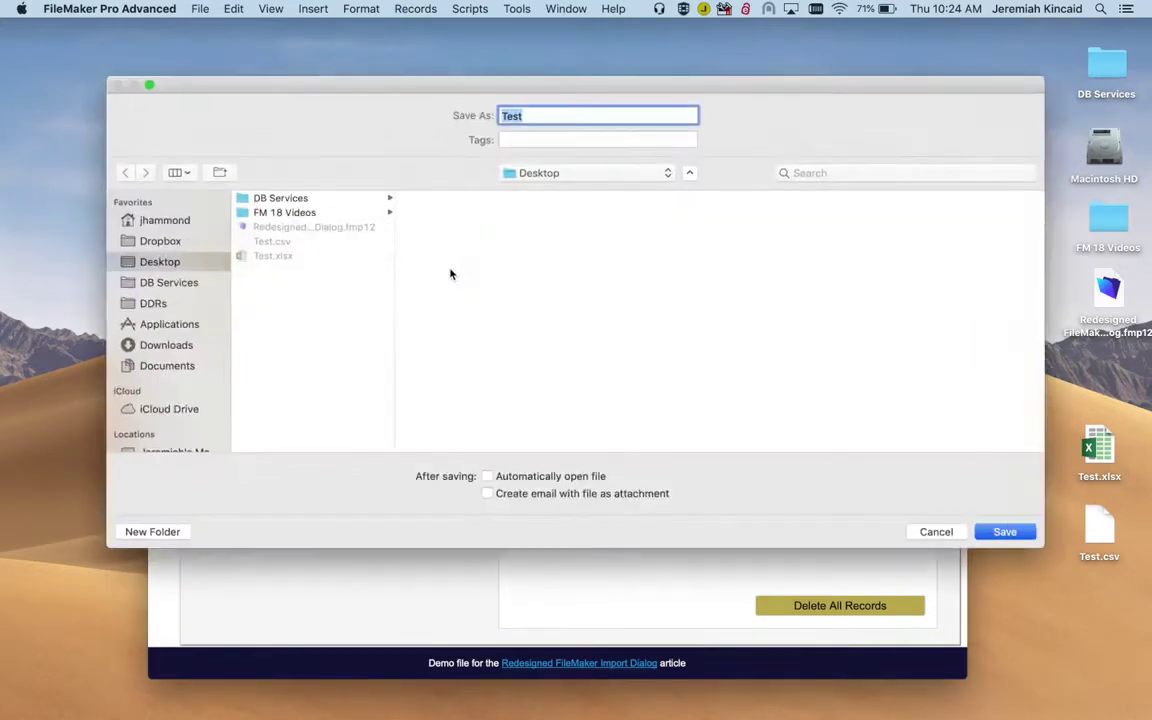
left_click(1005, 532)
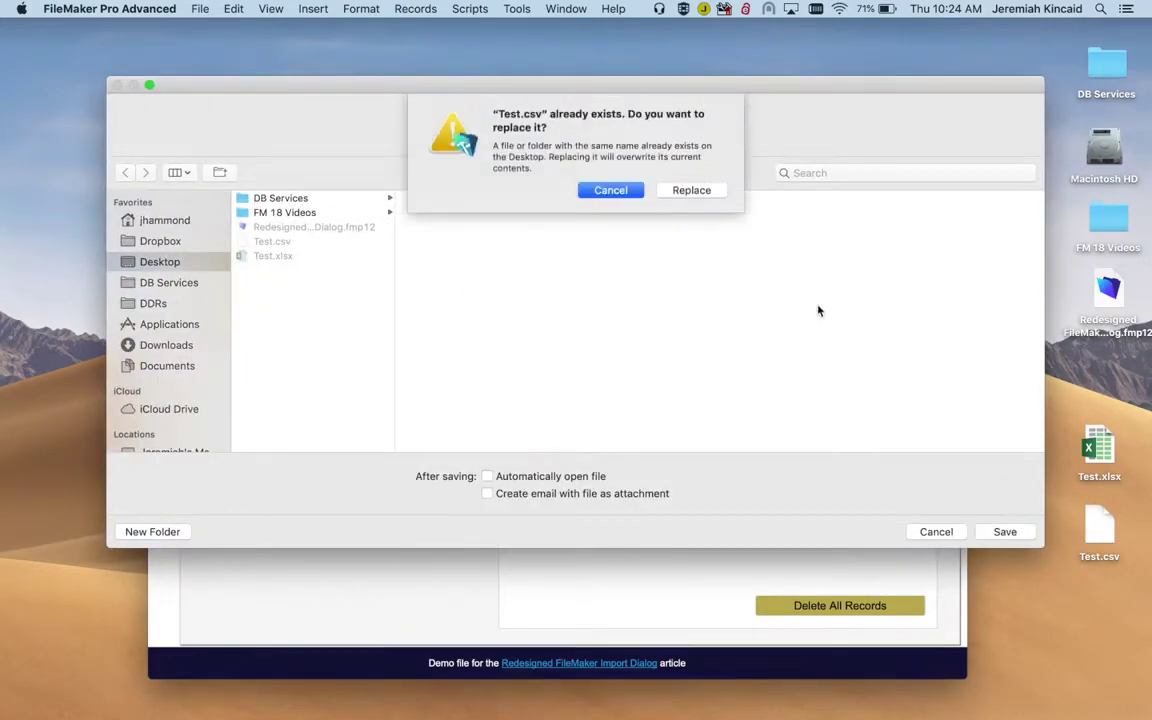
left_click(698, 189)
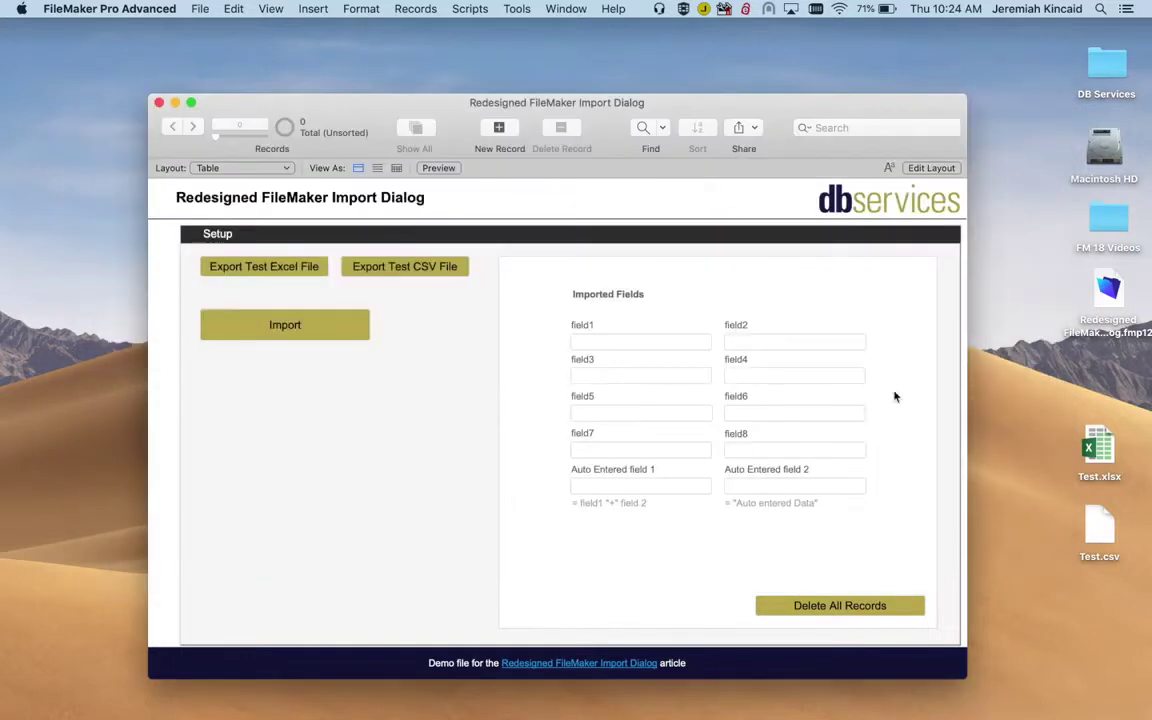
Open Test.xlsx from the desktop in Excel, examine its header row and data rows, and close the workbook
double_click(1097, 447)
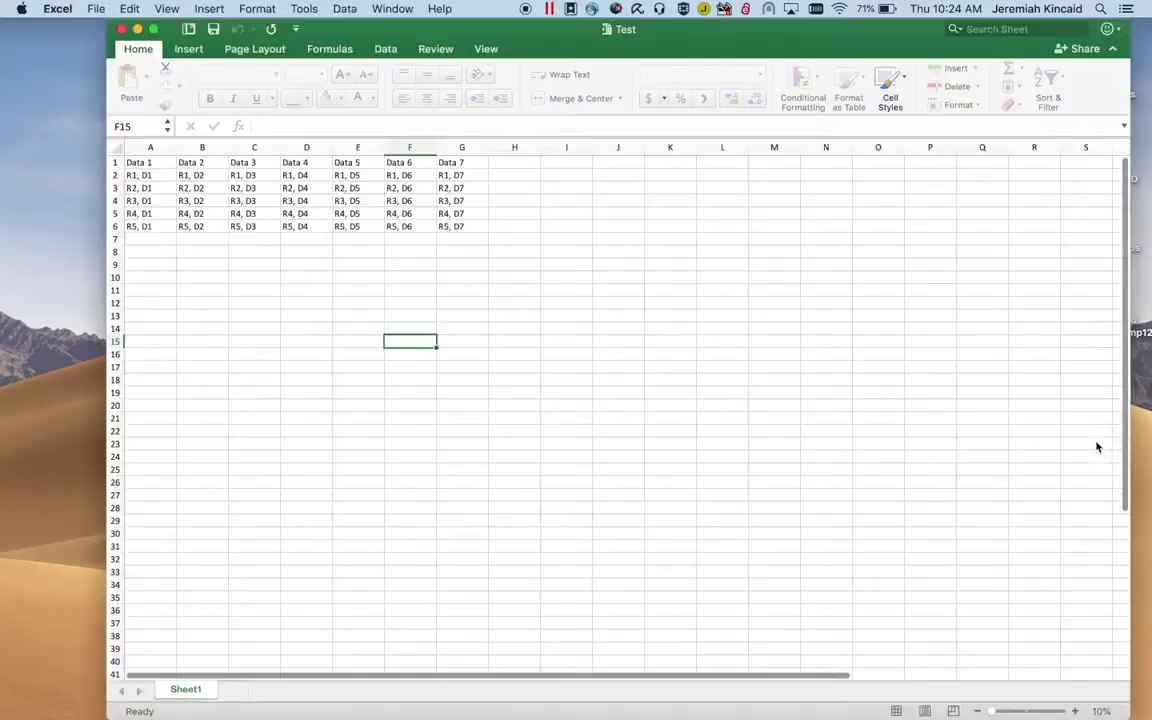
left_click(343, 321)
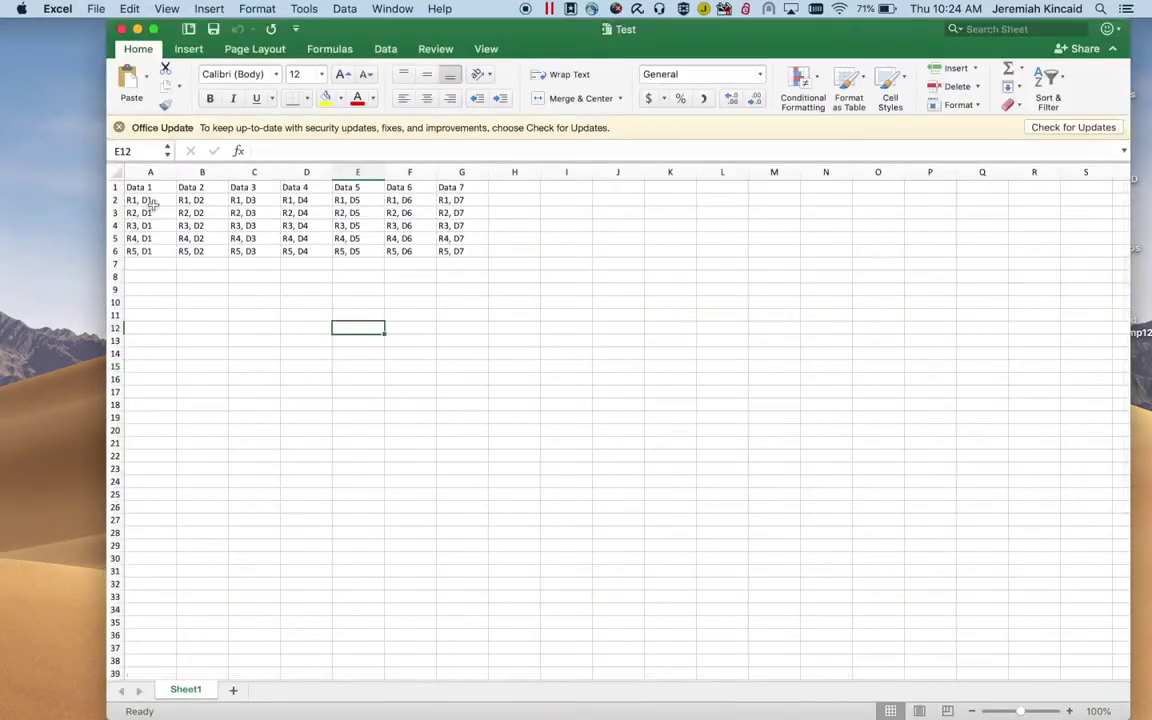
left_click_drag(145, 187, 462, 174)
right_click(347, 326)
left_click(139, 194)
left_click(147, 201)
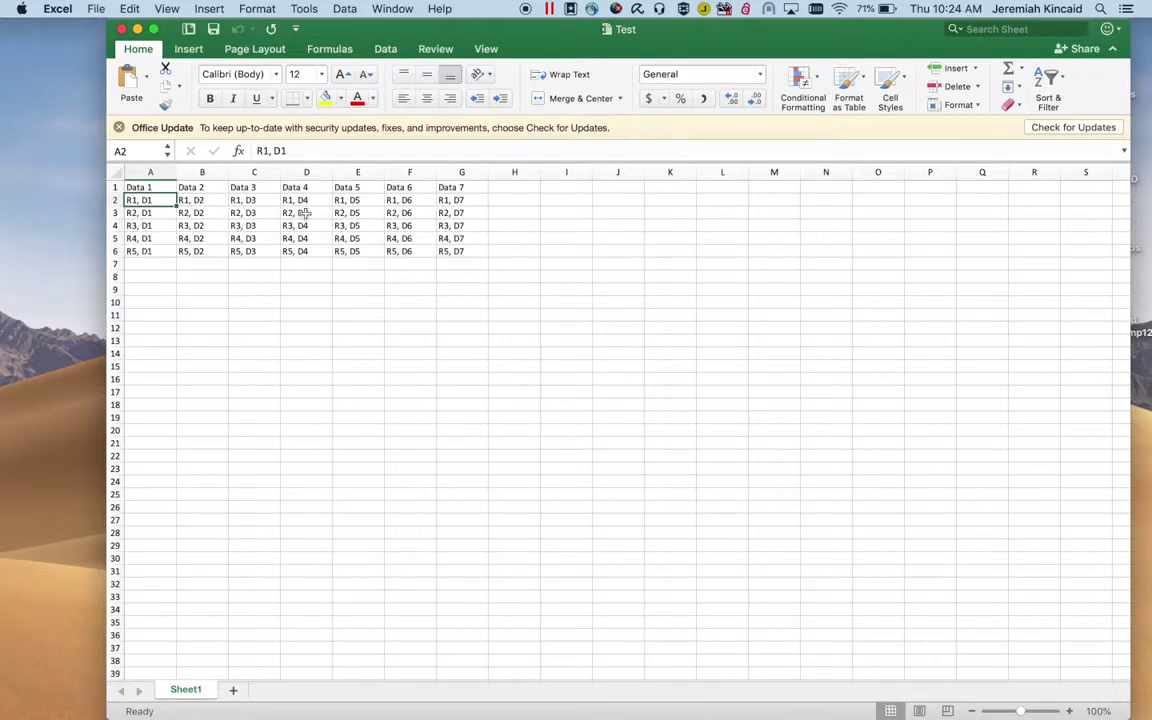
left_click(120, 30)
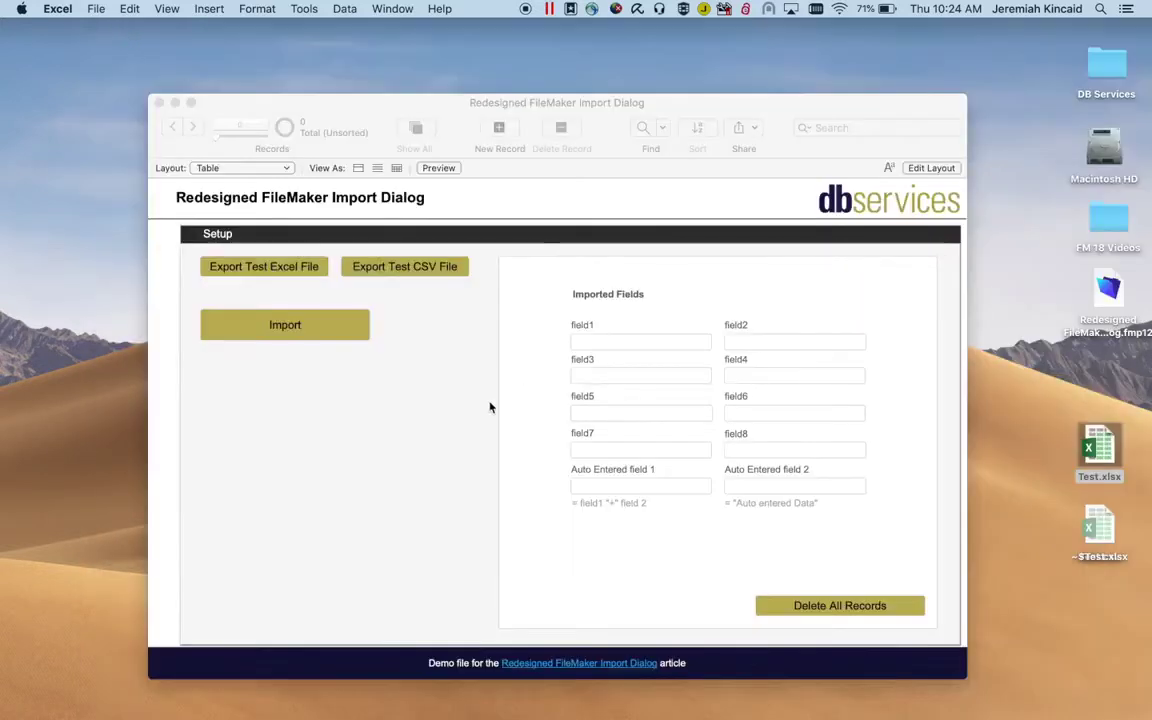
Start an import in the FileMaker demo file with Test.xlsx from the Desktop as the source
left_click(333, 336)
left_click(316, 330)
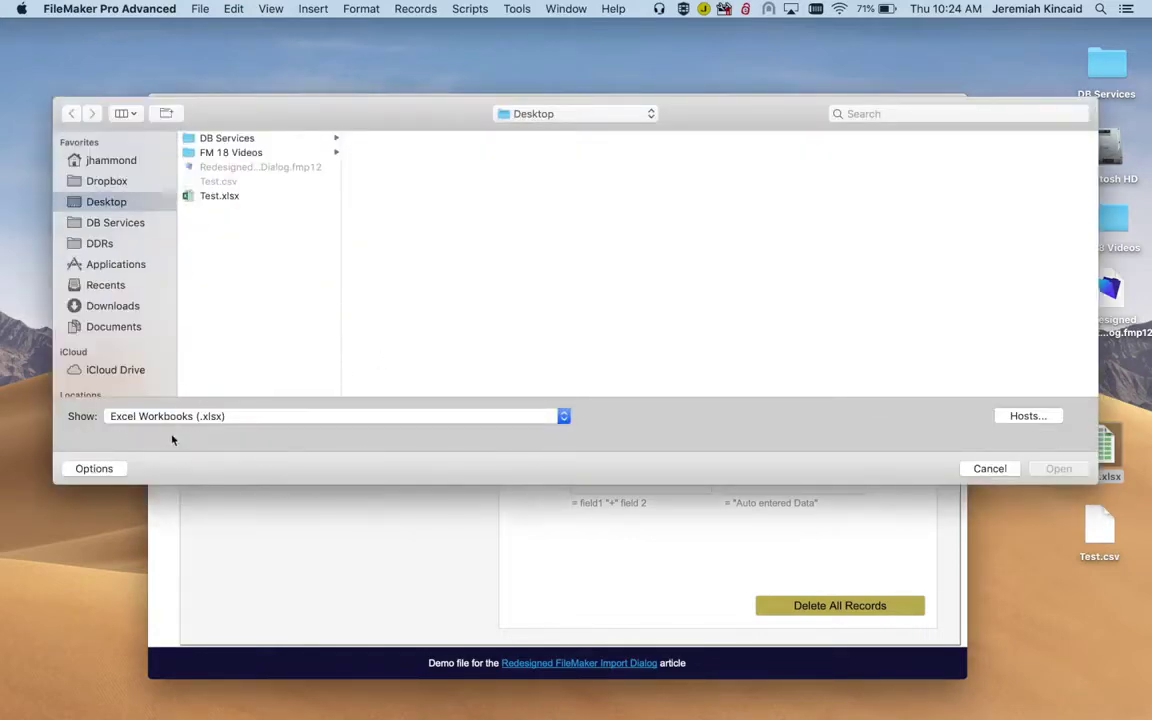
left_click(226, 197)
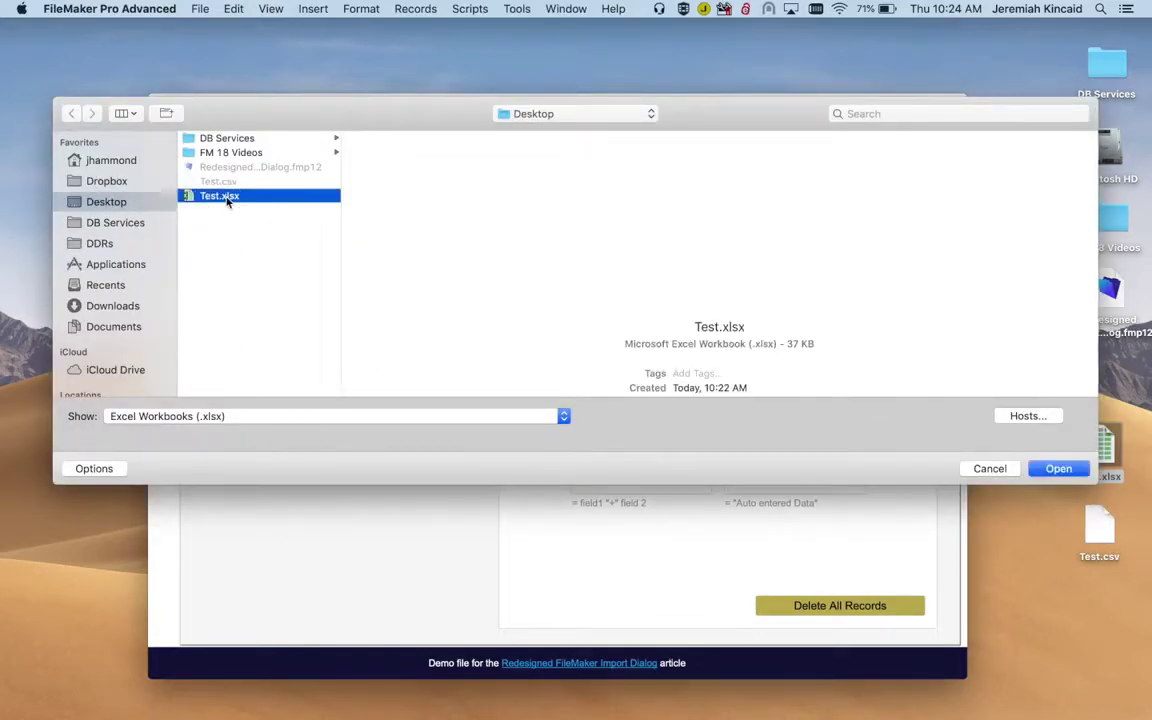
double_click(228, 197)
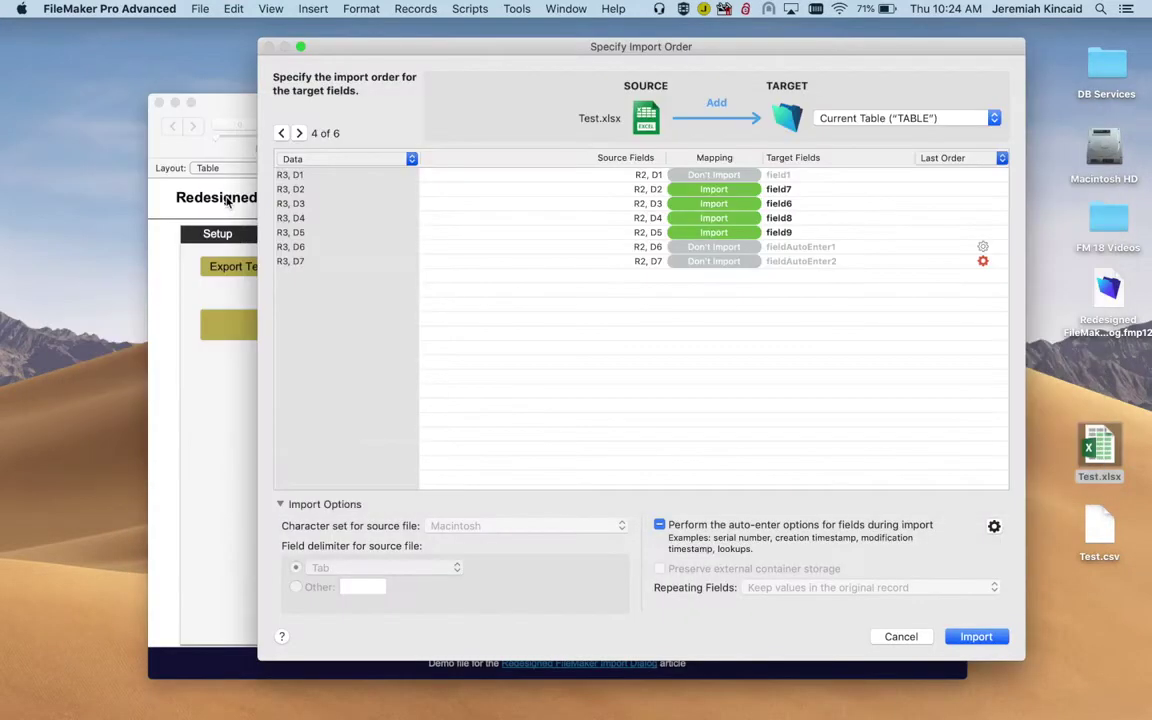
Use the first source row, containing Data 1 to Data 7, as the field names
left_click(286, 133)
left_click(286, 133)
left_click(286, 133)
left_click(325, 159)
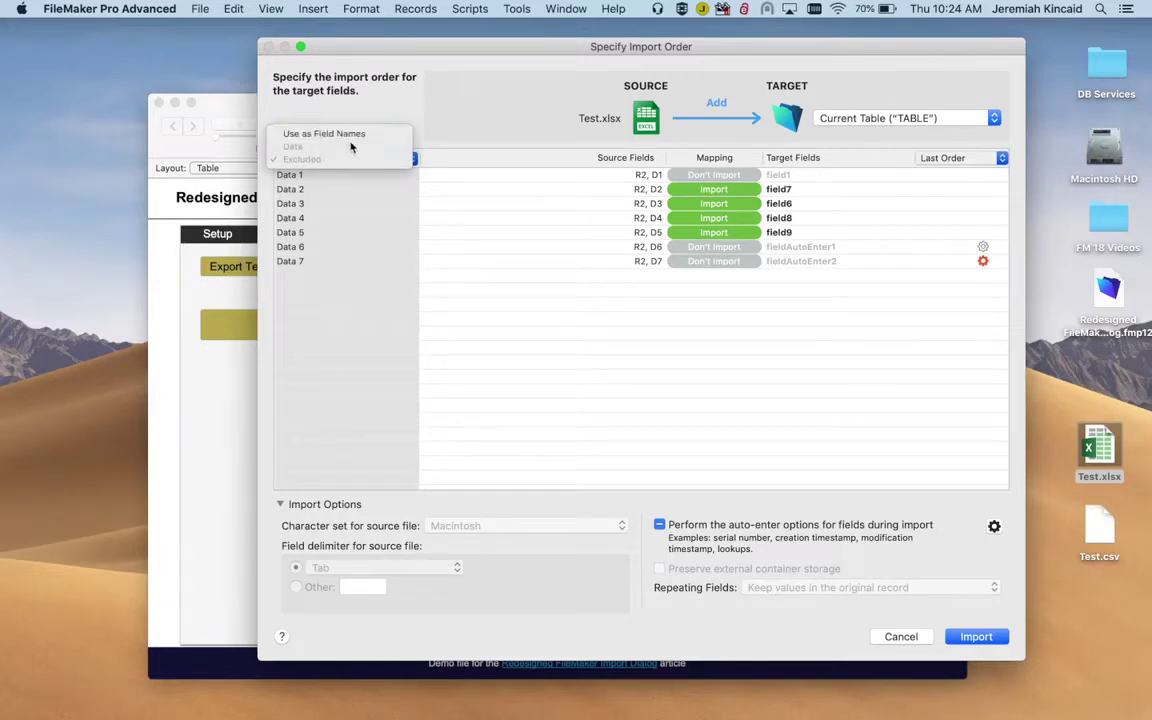
left_click(322, 134)
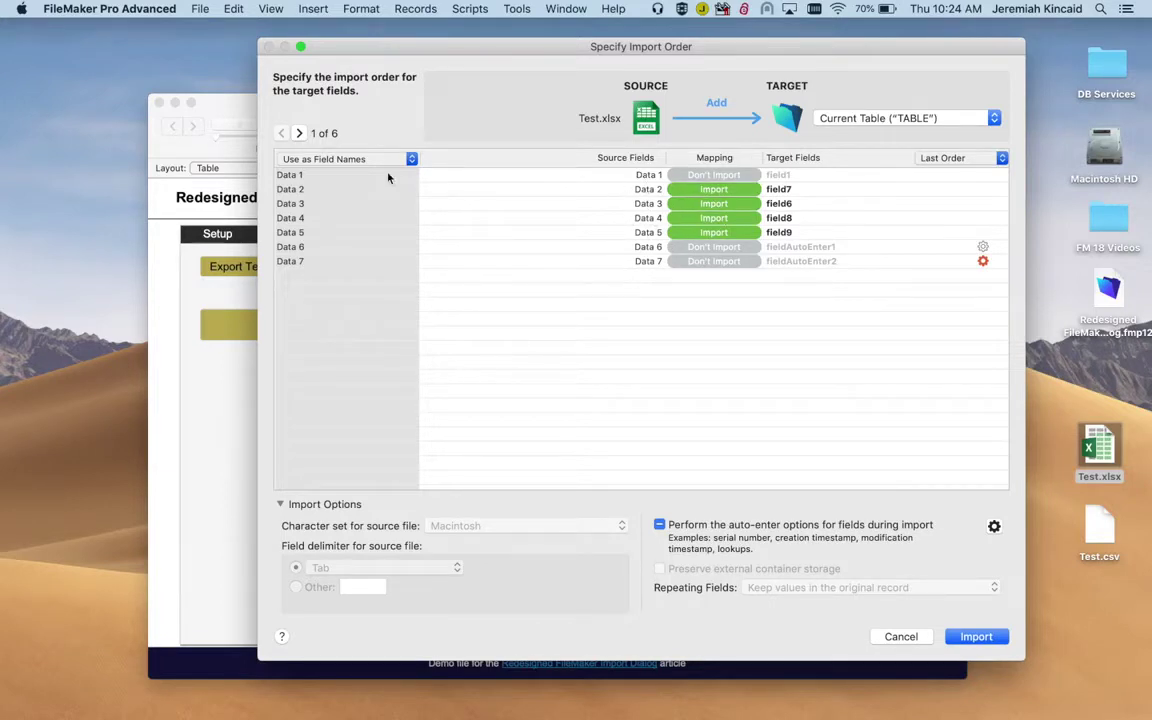
Try the second source row as the field names, and set the first row back as the field names
left_click(299, 133)
left_click(393, 160)
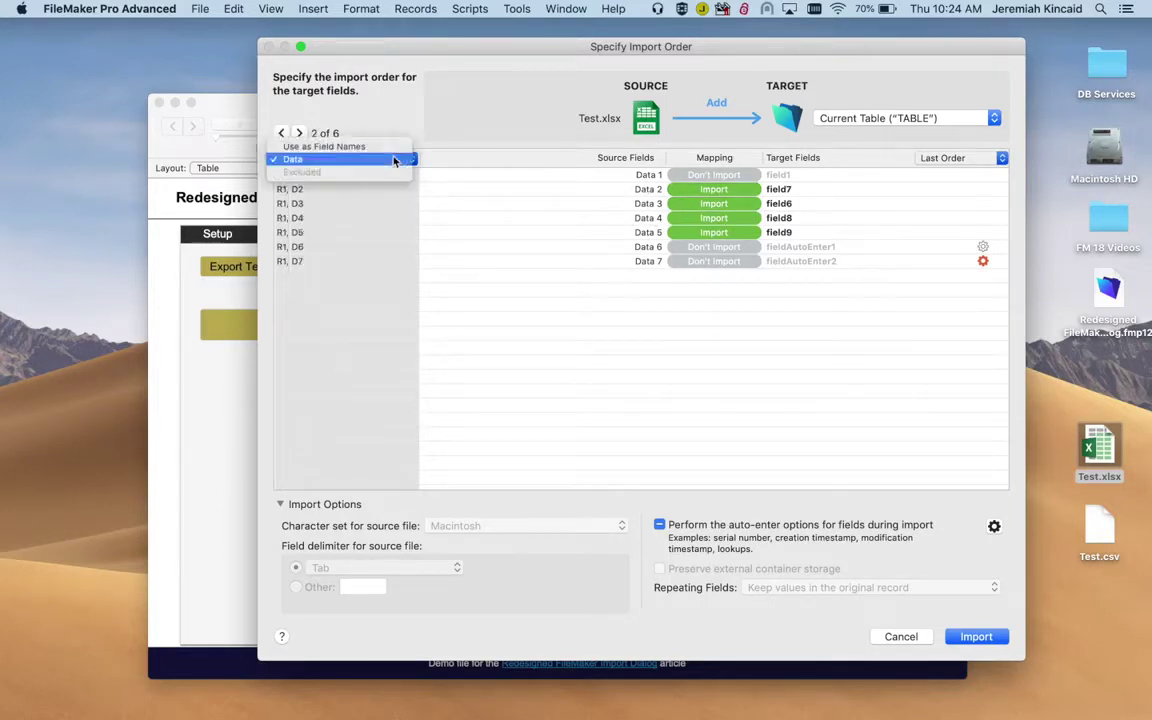
left_click(330, 146)
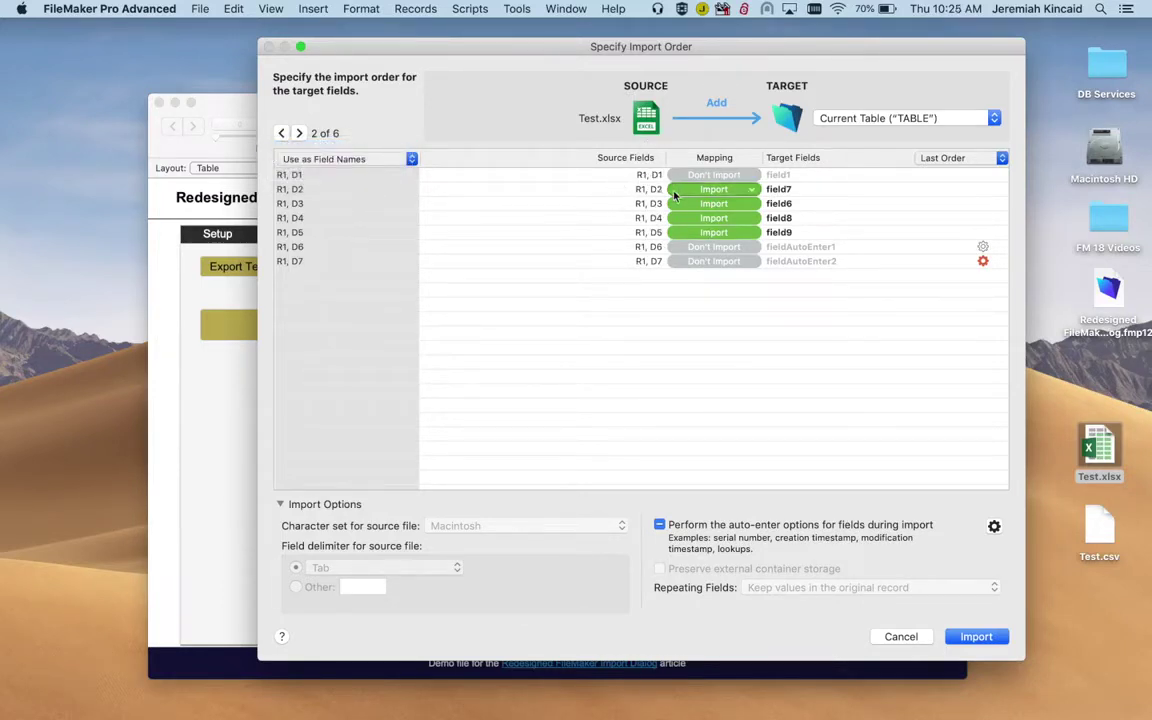
left_click(281, 133)
left_click(292, 156)
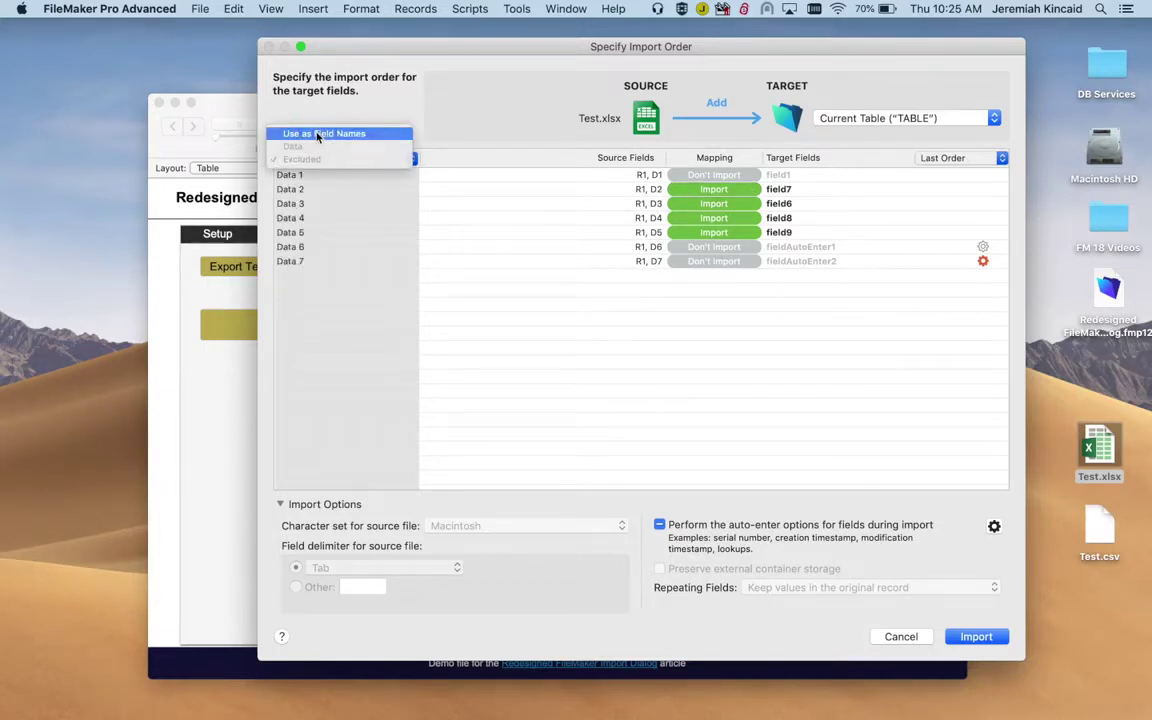
left_click(319, 134)
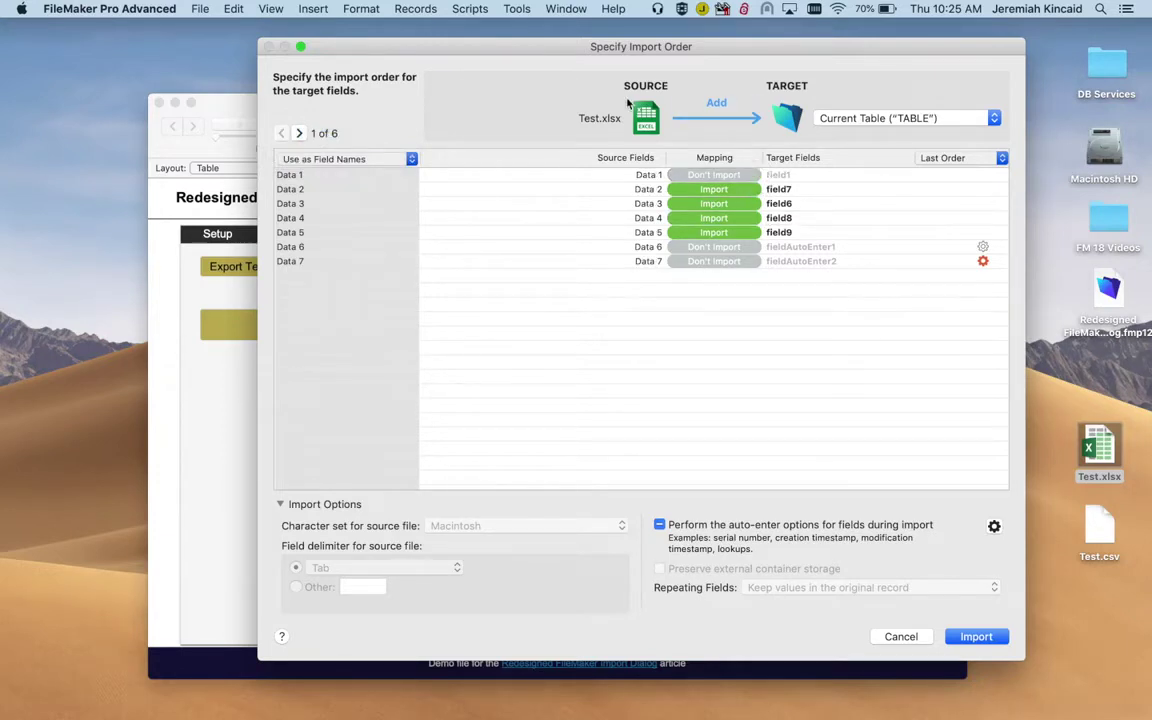
Review the import methods, keeping Add, and set Data 1 to import into field1
left_click(709, 111)
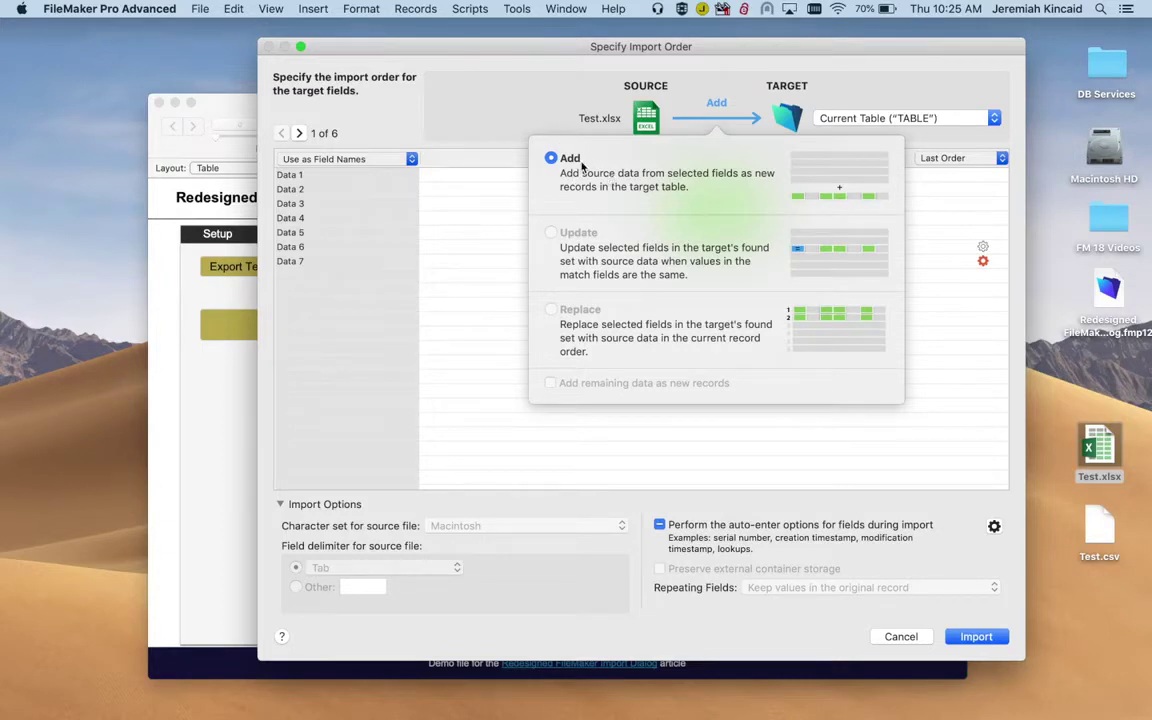
left_click(551, 118)
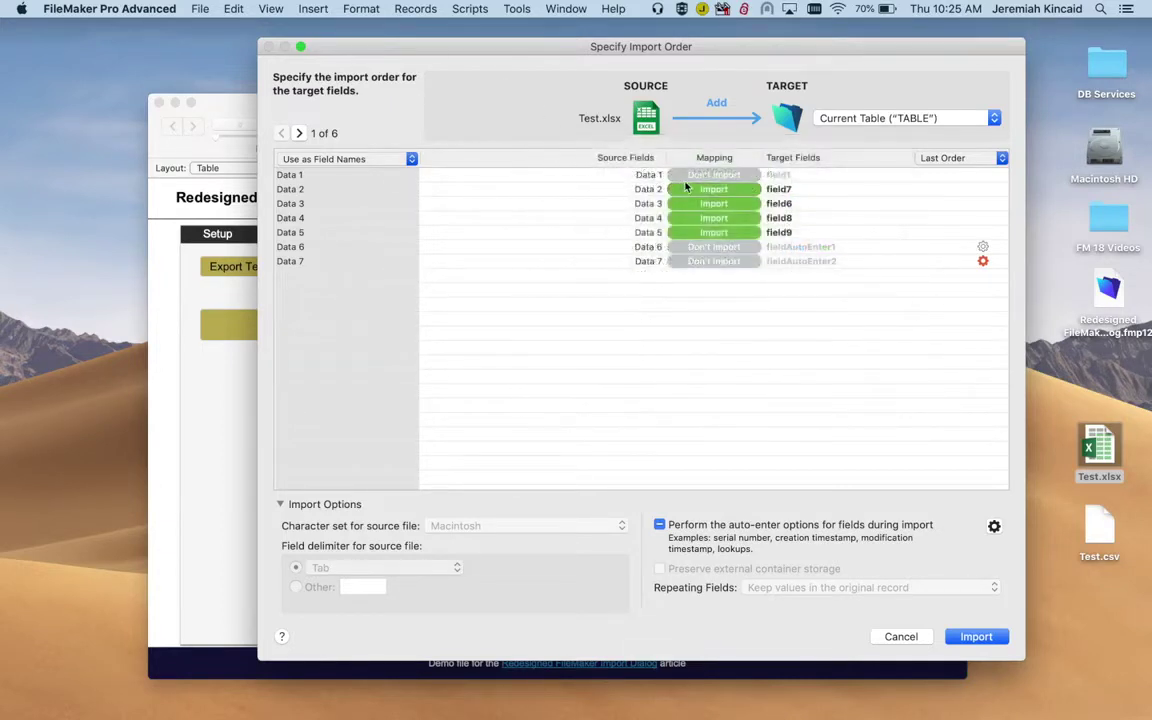
left_click(740, 177)
left_click(678, 206)
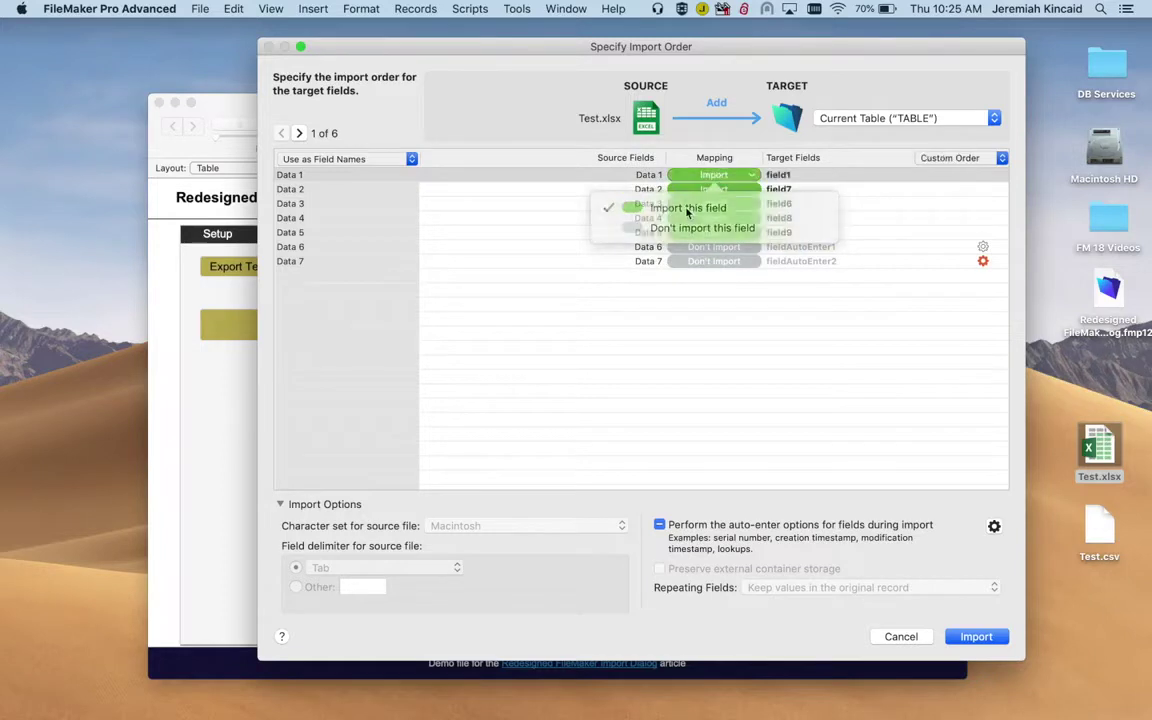
left_click(795, 175)
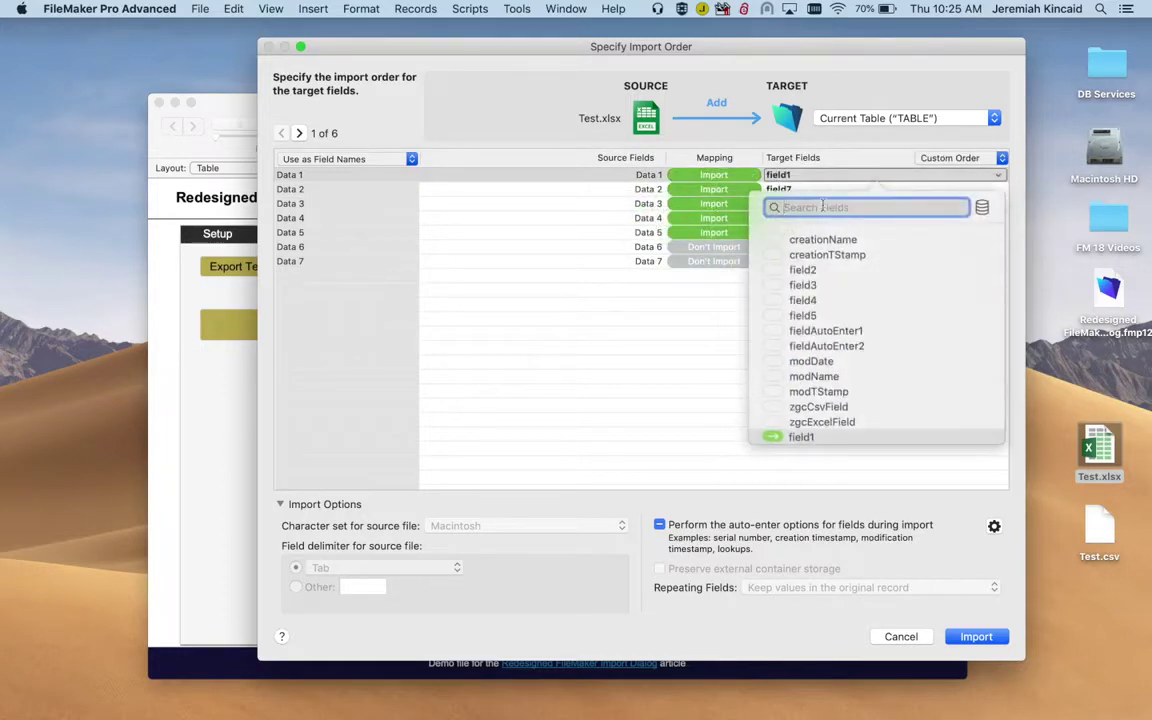
type("field")
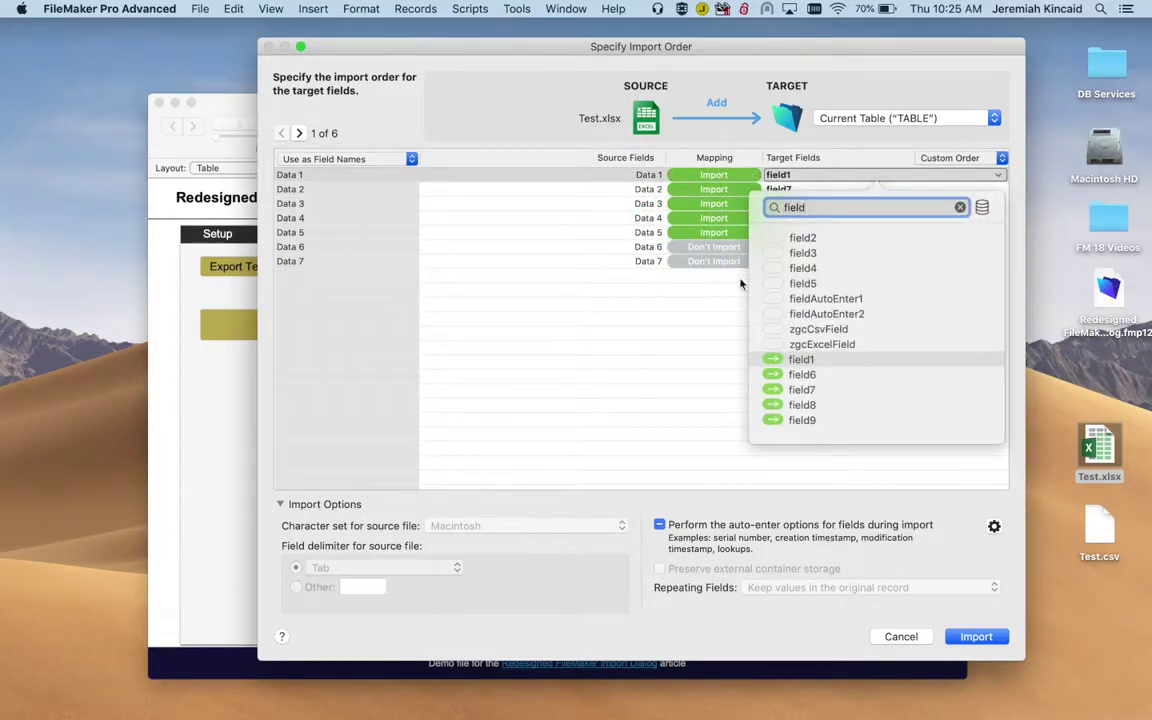
left_click(655, 316)
Map source field Data 2 to target field2 and Data 3 to target field3
left_click(800, 189)
type("field")
left_click(803, 252)
left_click(784, 203)
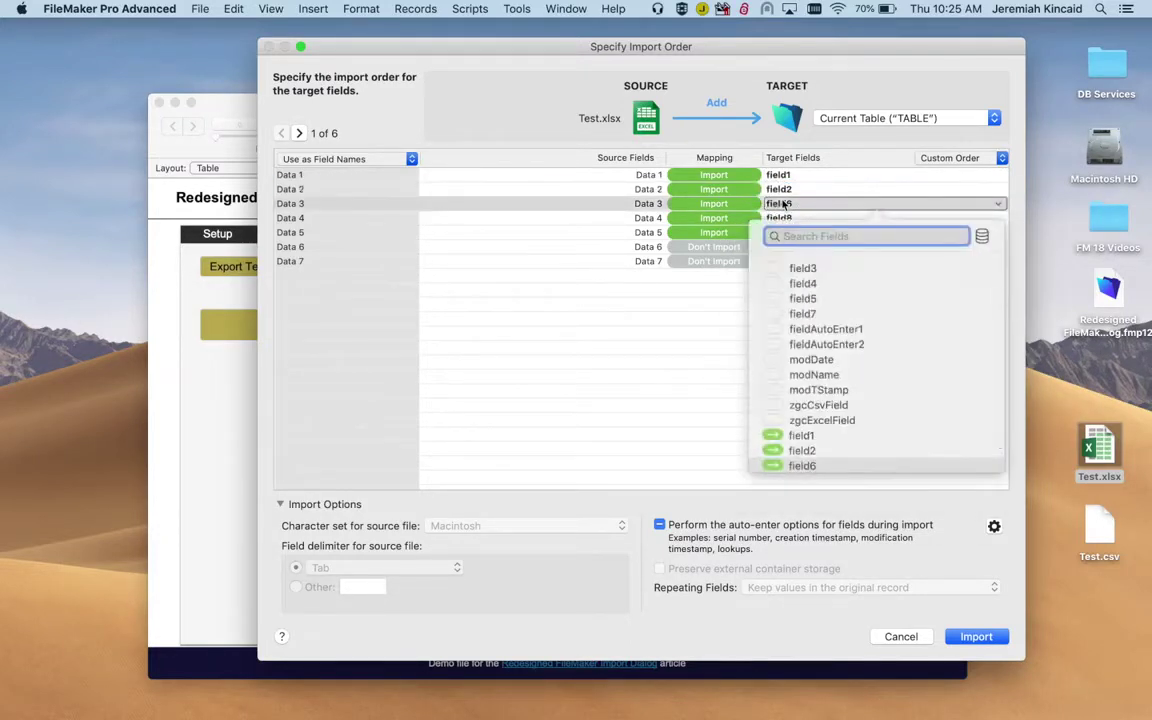
type("field")
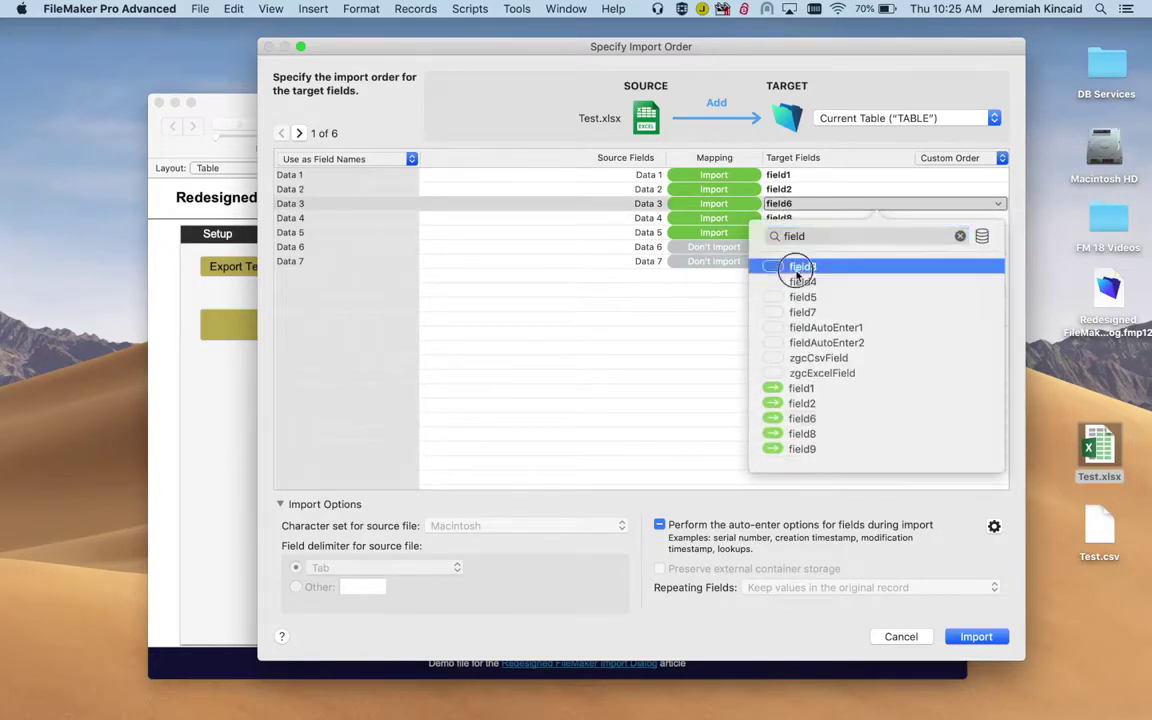
left_click(802, 265)
Set source fields Data 4 and Data 5 to not be imported
left_click(733, 219)
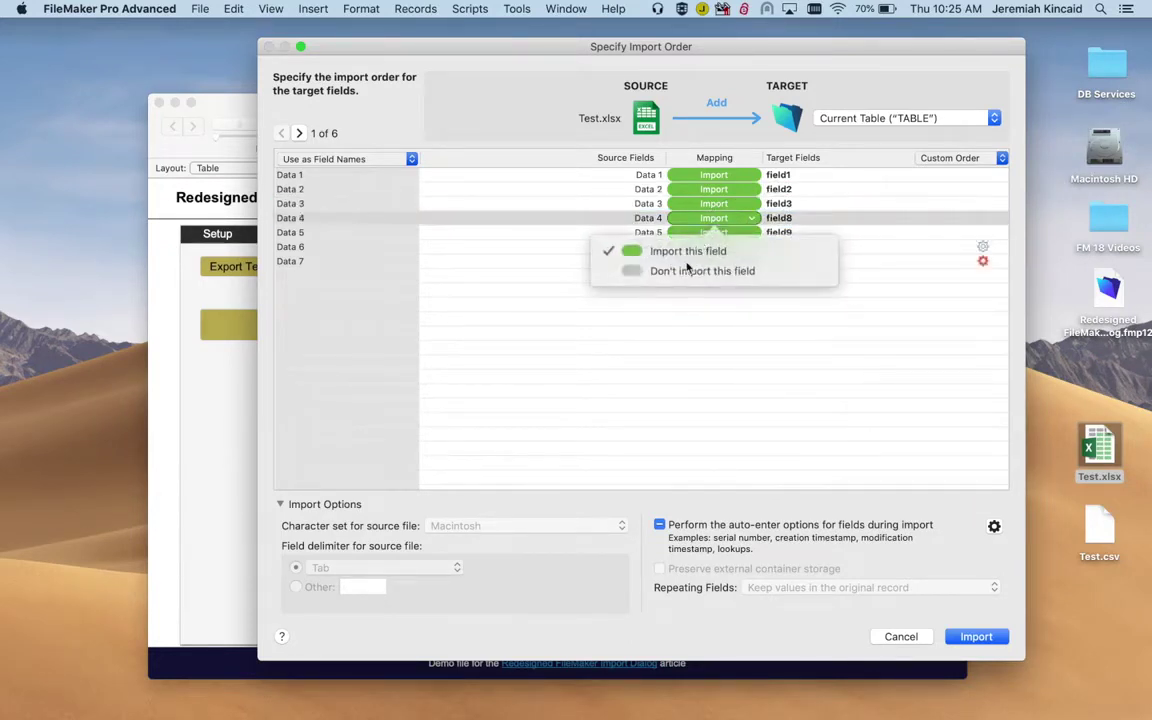
left_click(684, 271)
left_click(716, 233)
left_click(698, 288)
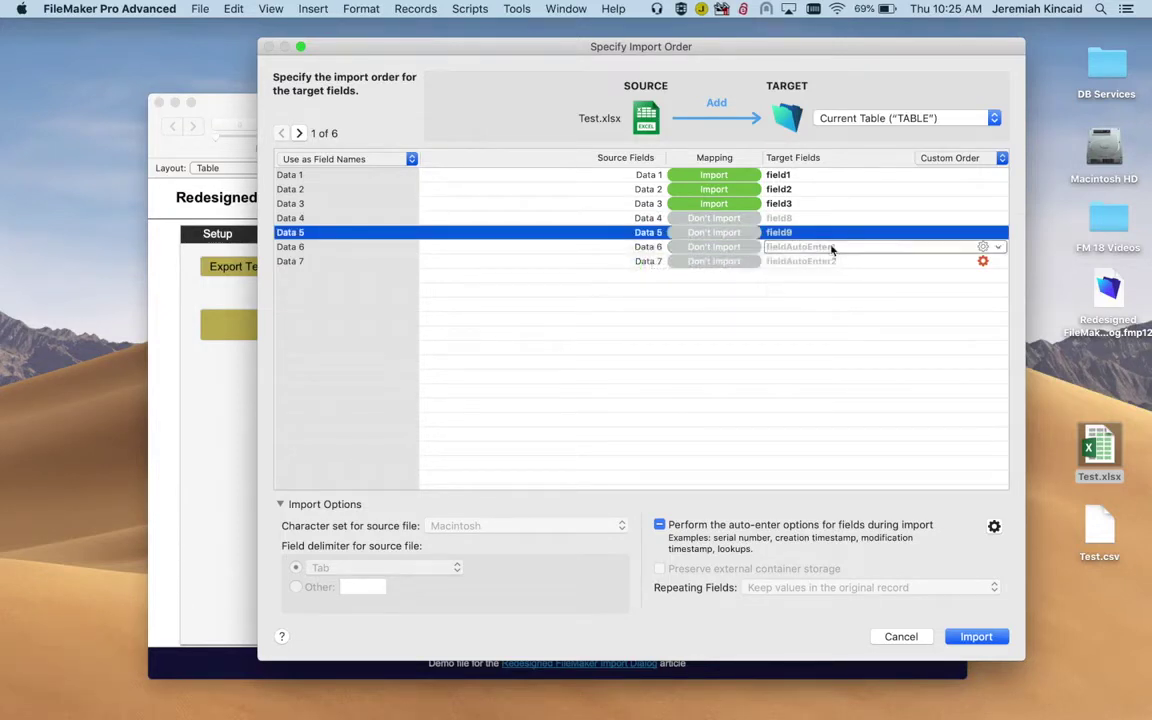
left_click(694, 318)
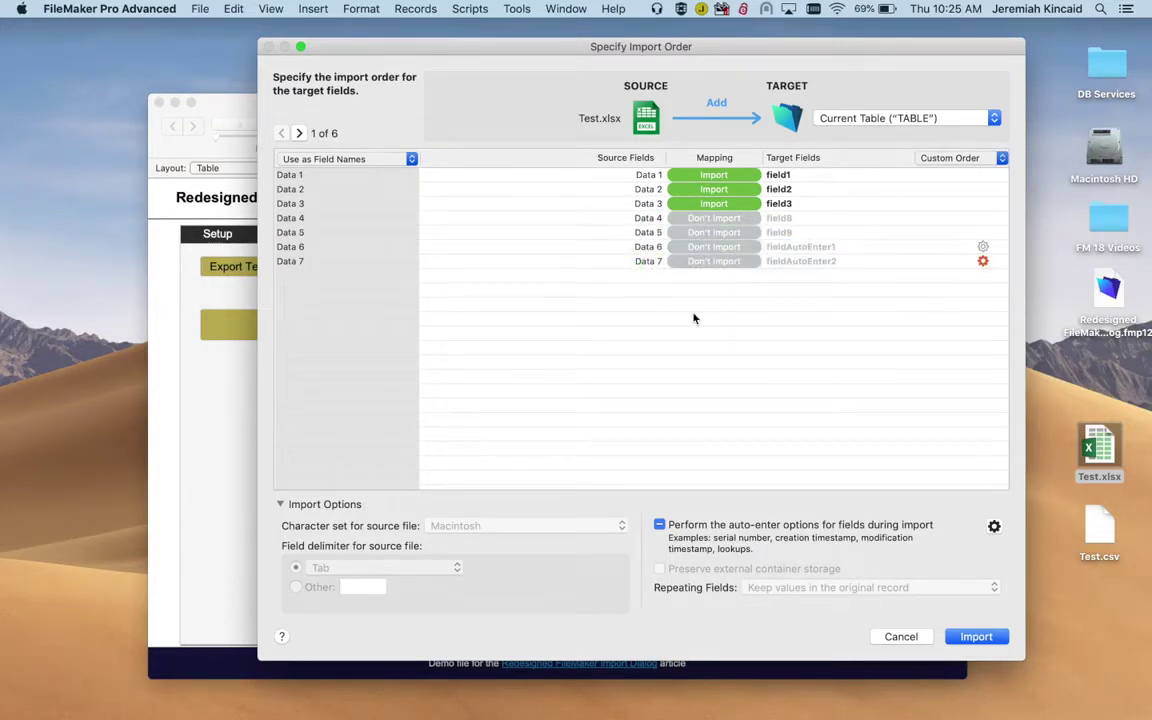
Enable performing the auto-enter options for the target field fieldAutoEnter1
left_click(983, 248)
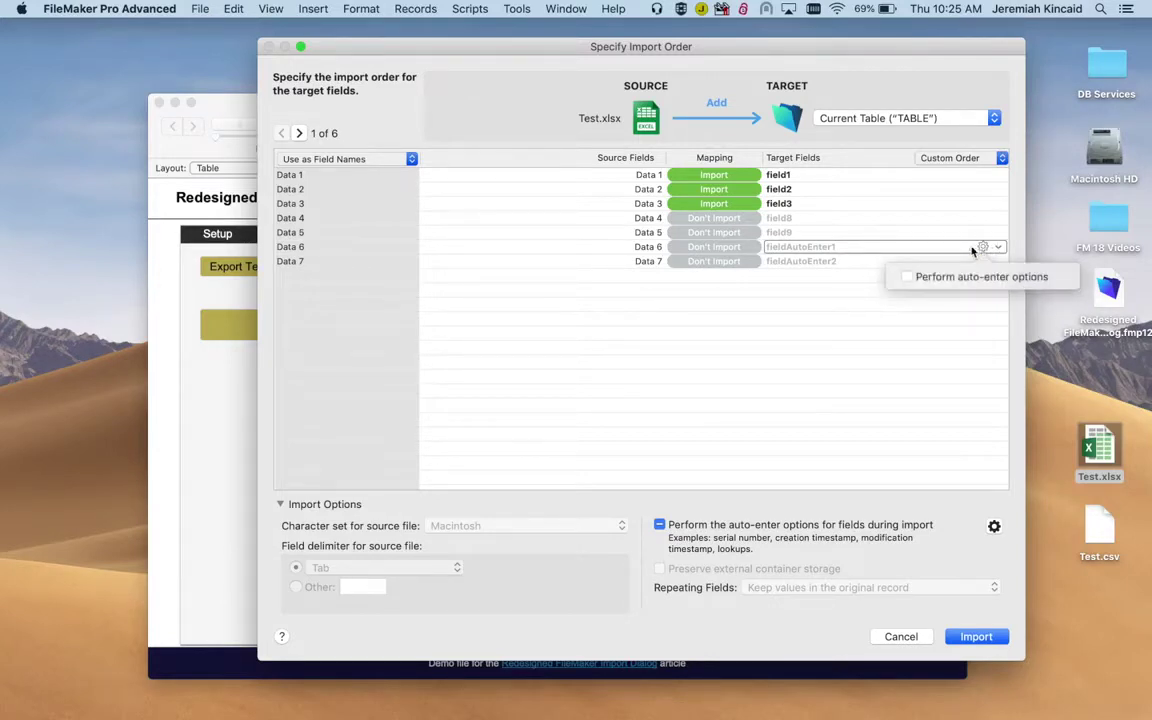
left_click(818, 324)
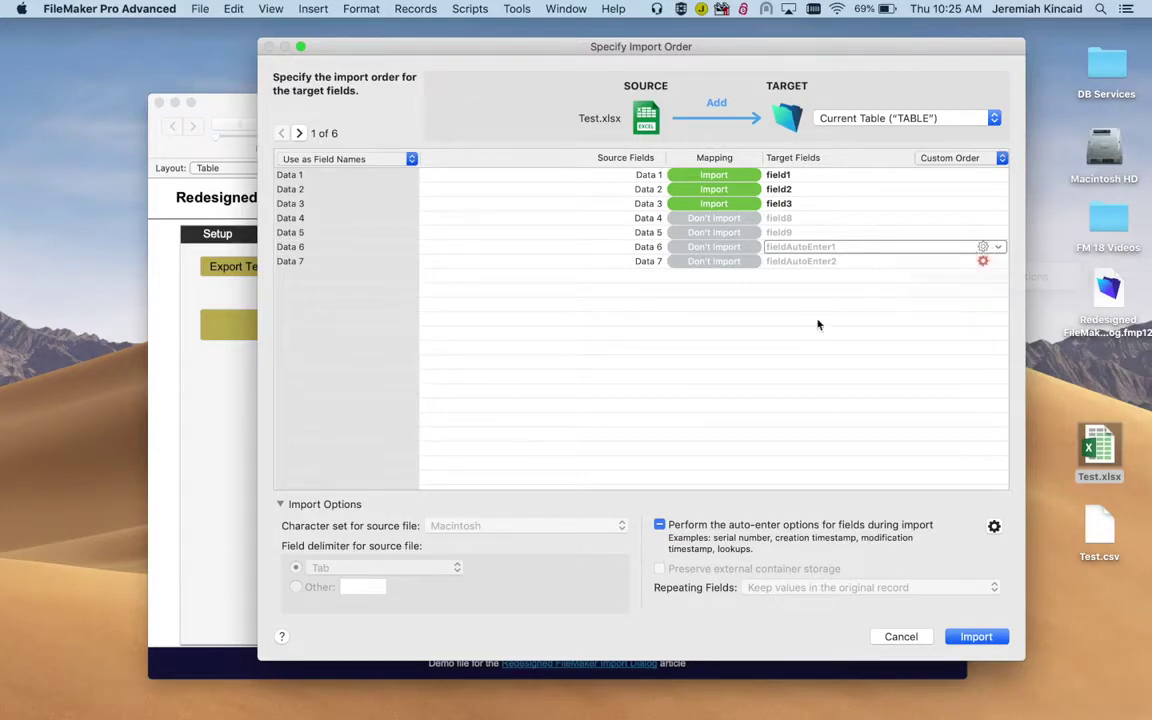
left_click(983, 248)
left_click(907, 277)
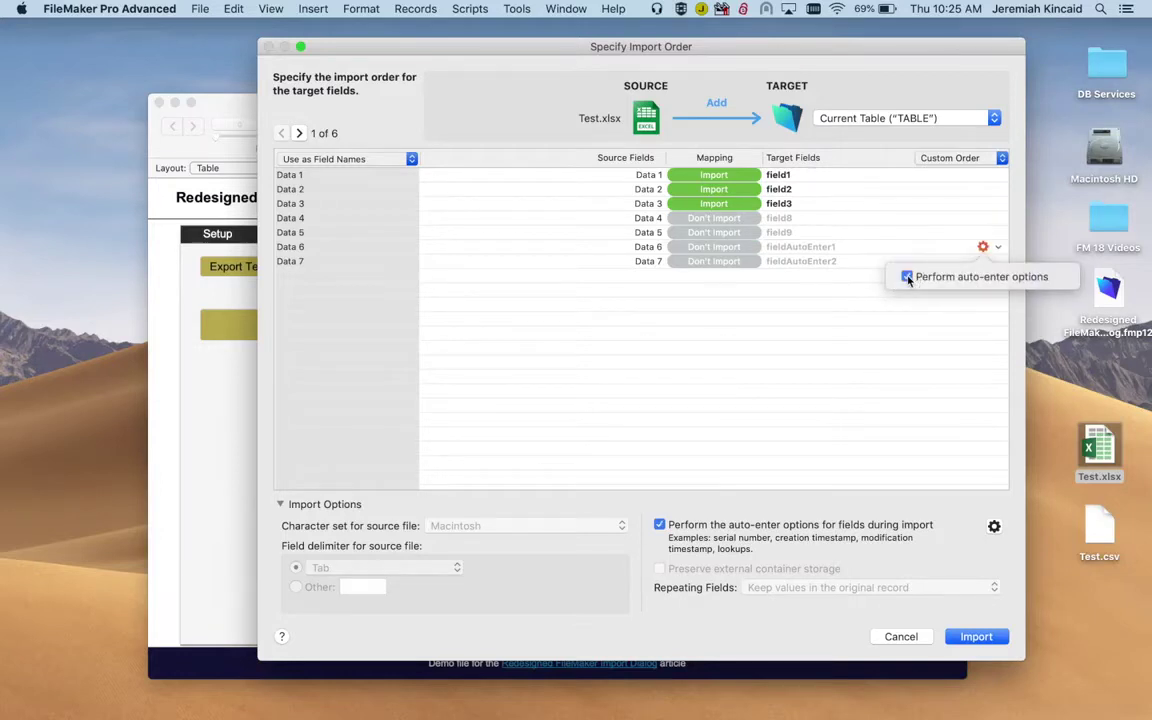
left_click(798, 324)
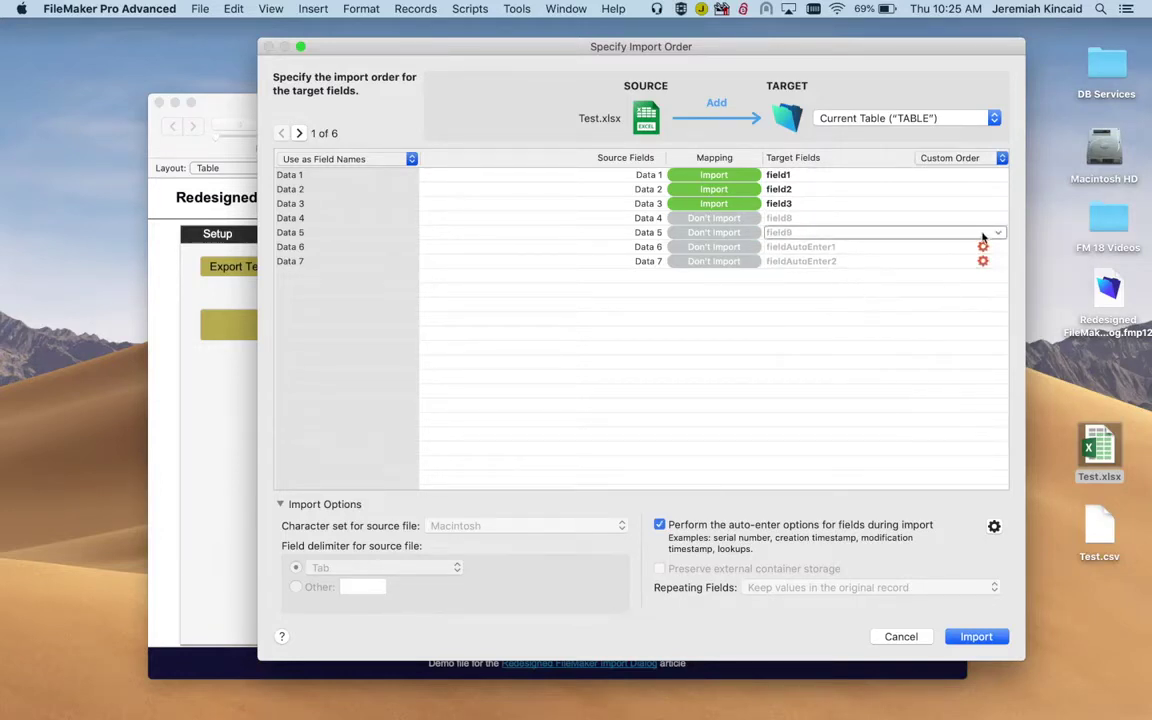
Review the list of fields with auto-enter options, switching fieldAutoEnter2 off and back on
left_click(994, 528)
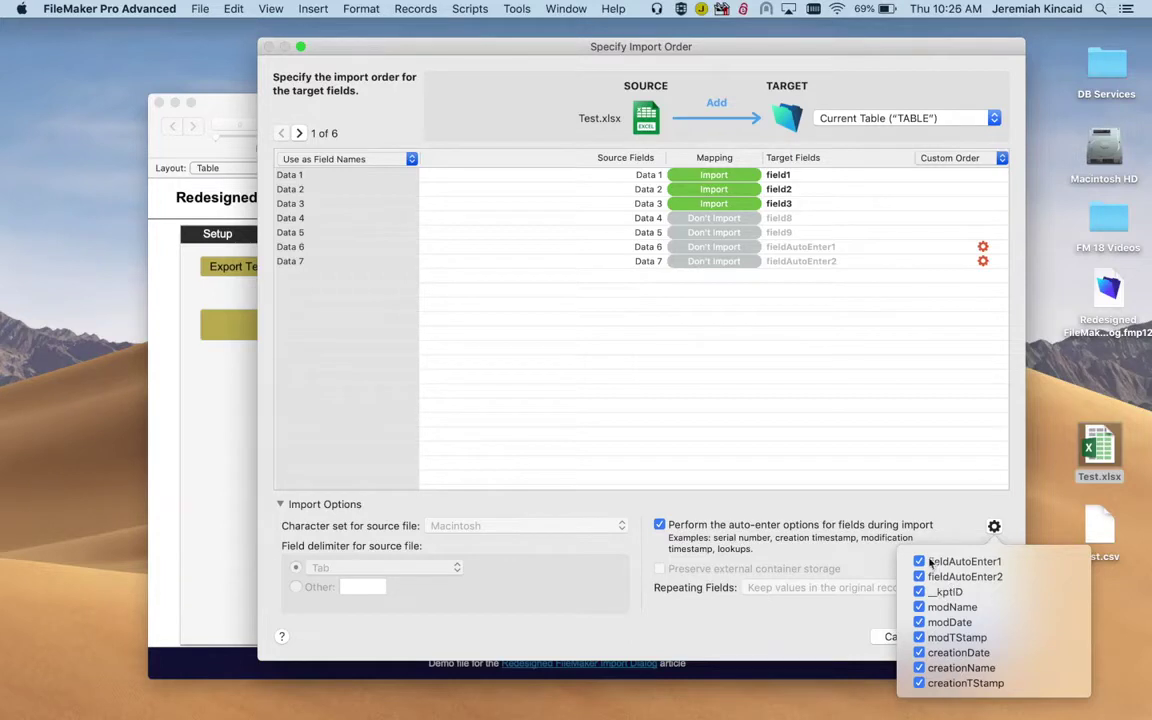
left_click(920, 574)
left_click(920, 577)
left_click(885, 492)
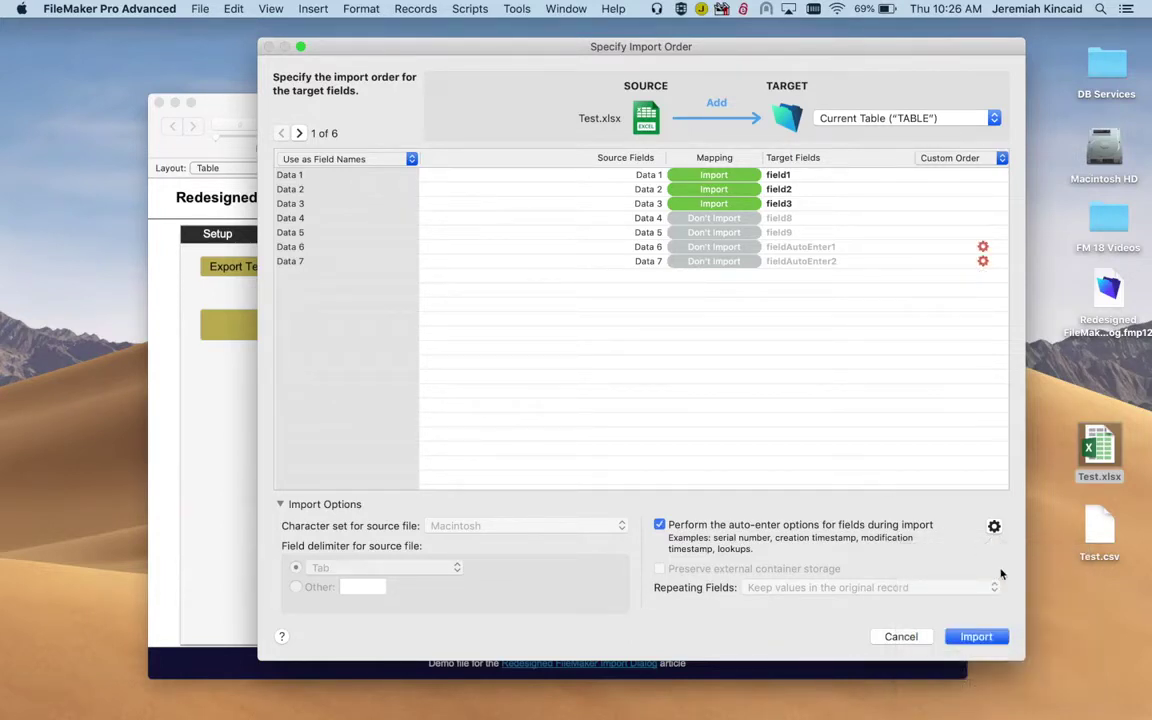
Run the import, dismiss its summary, and check Auto Entered field 1 on the first record
left_click(977, 638)
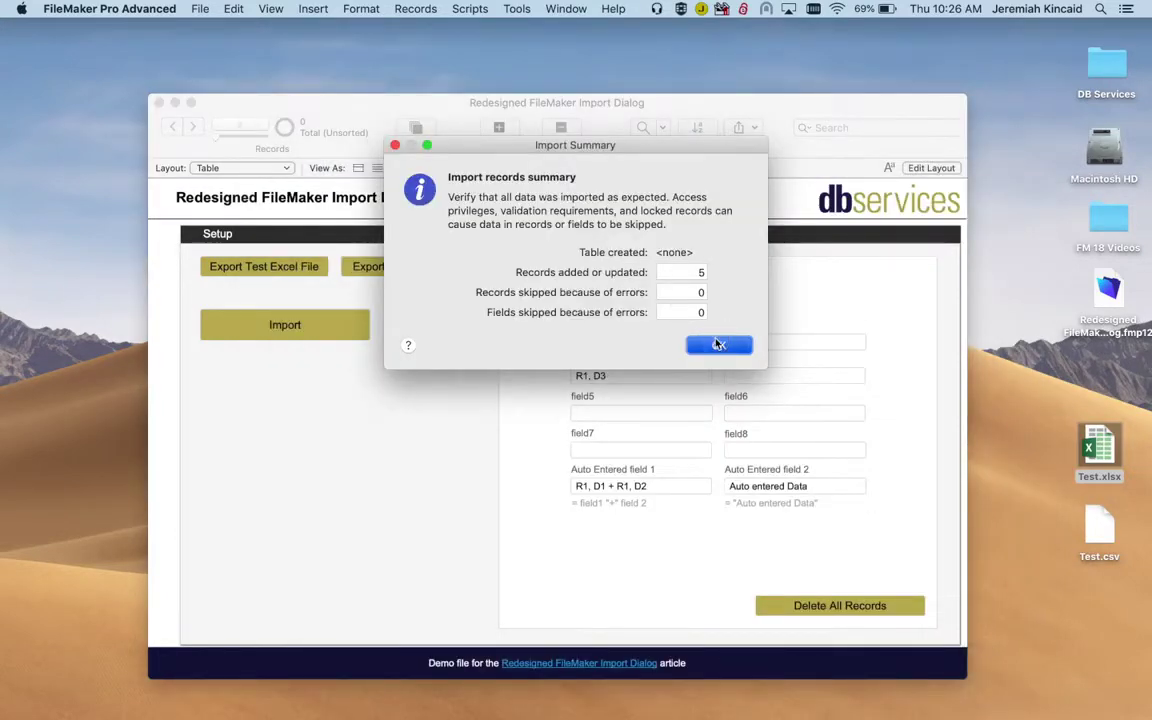
key("Return")
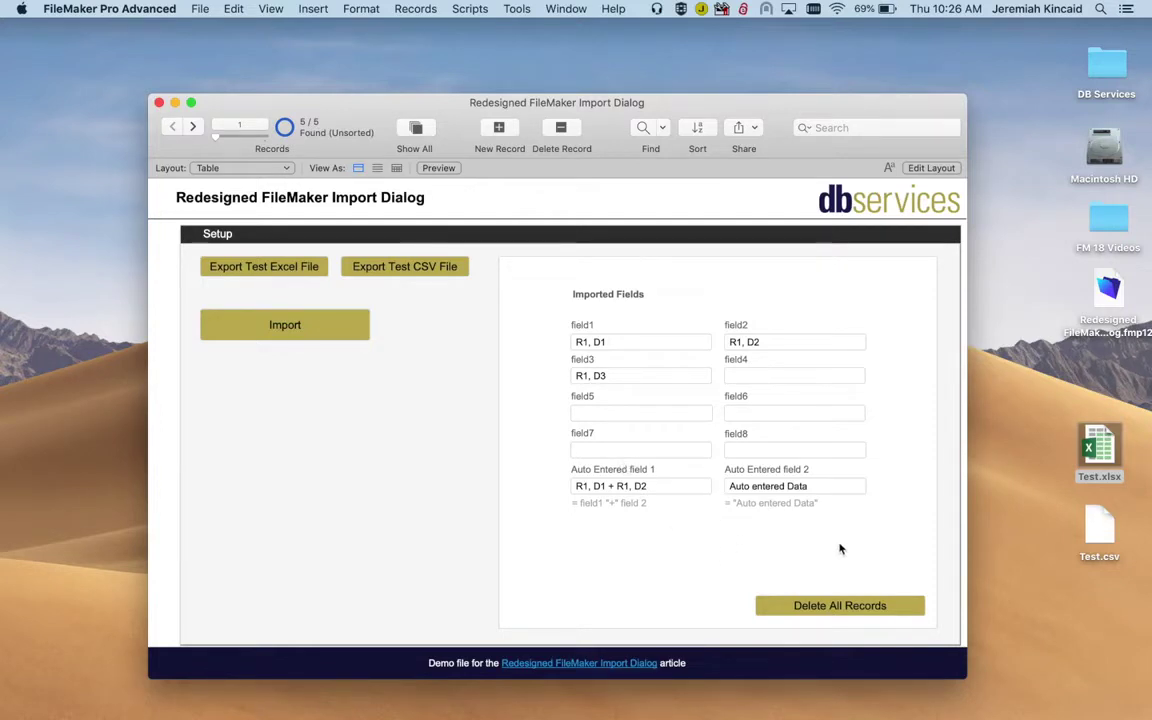
left_click(582, 487)
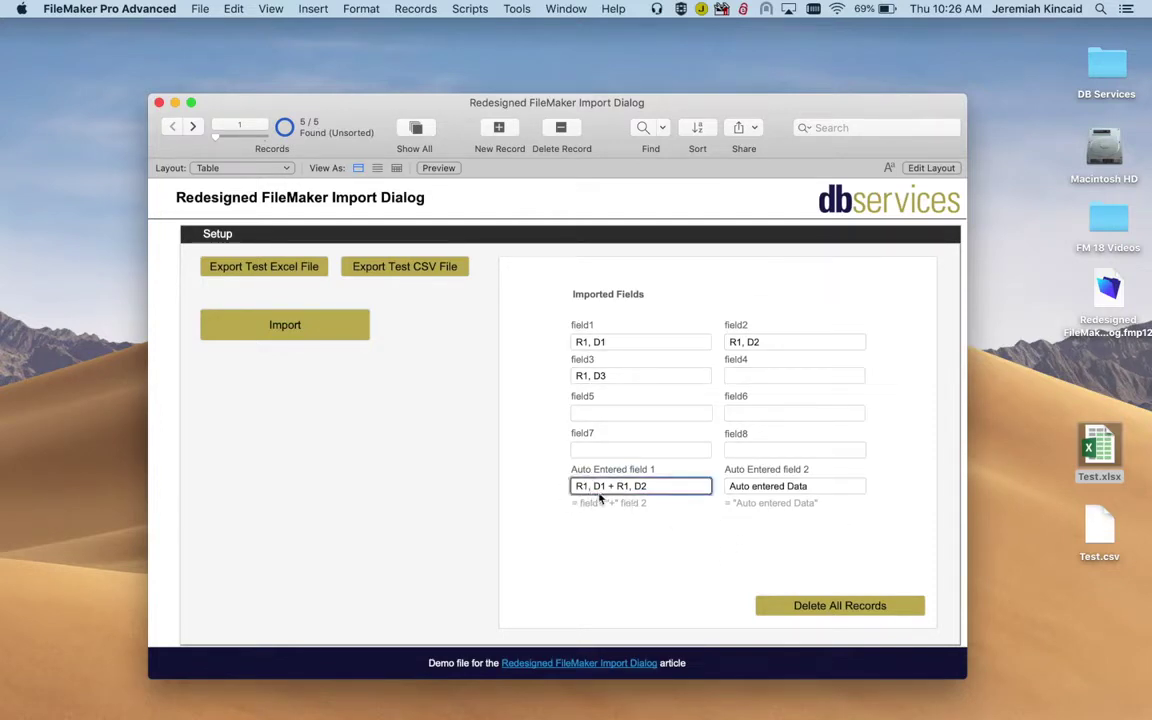
left_click(836, 565)
Delete all records in the found set and start a new import from Test.xlsx on the Desktop
left_click(840, 605)
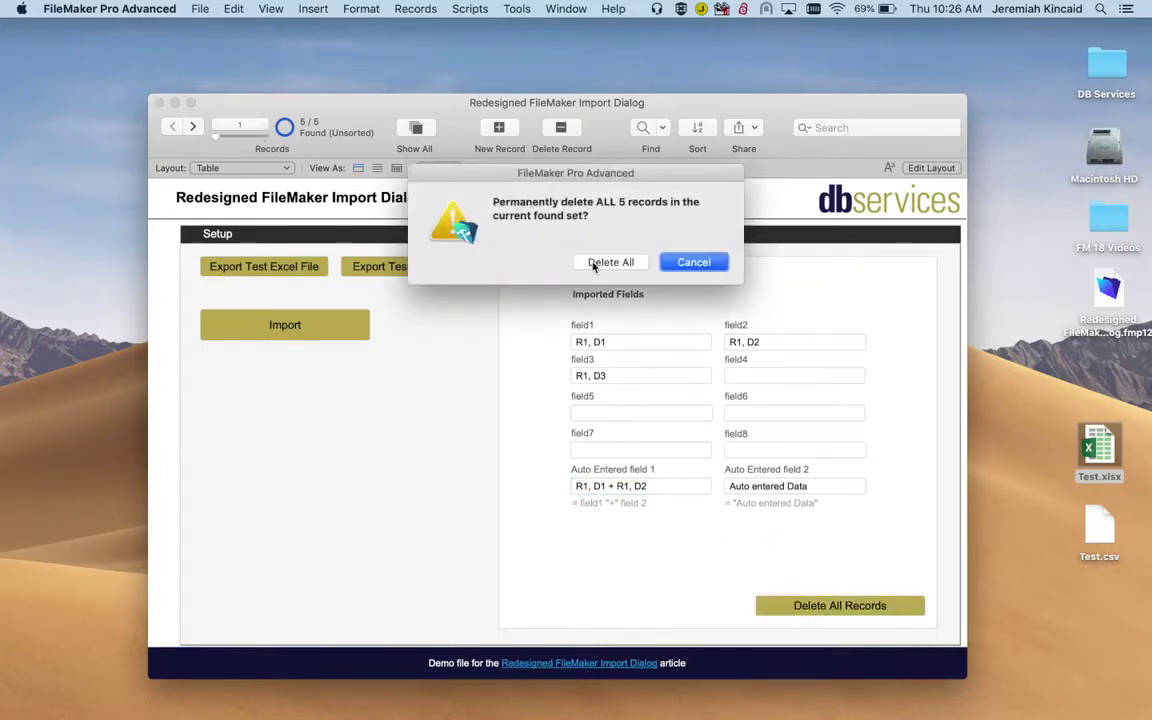
left_click(592, 263)
left_click(314, 324)
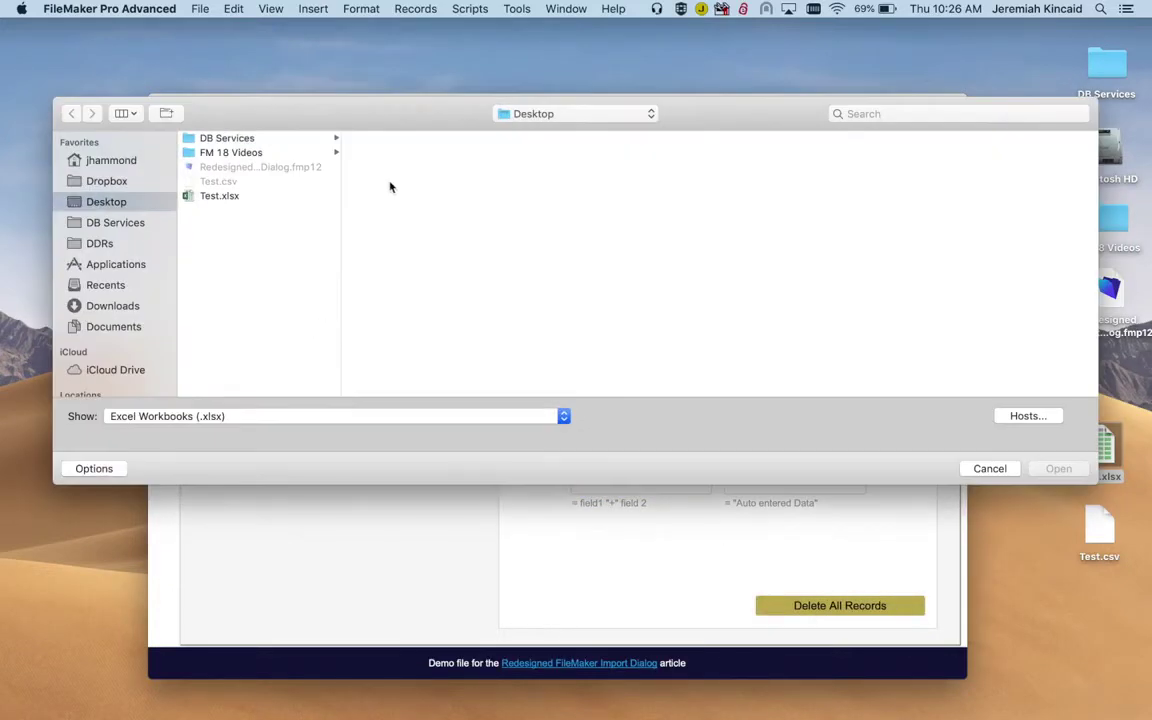
double_click(237, 195)
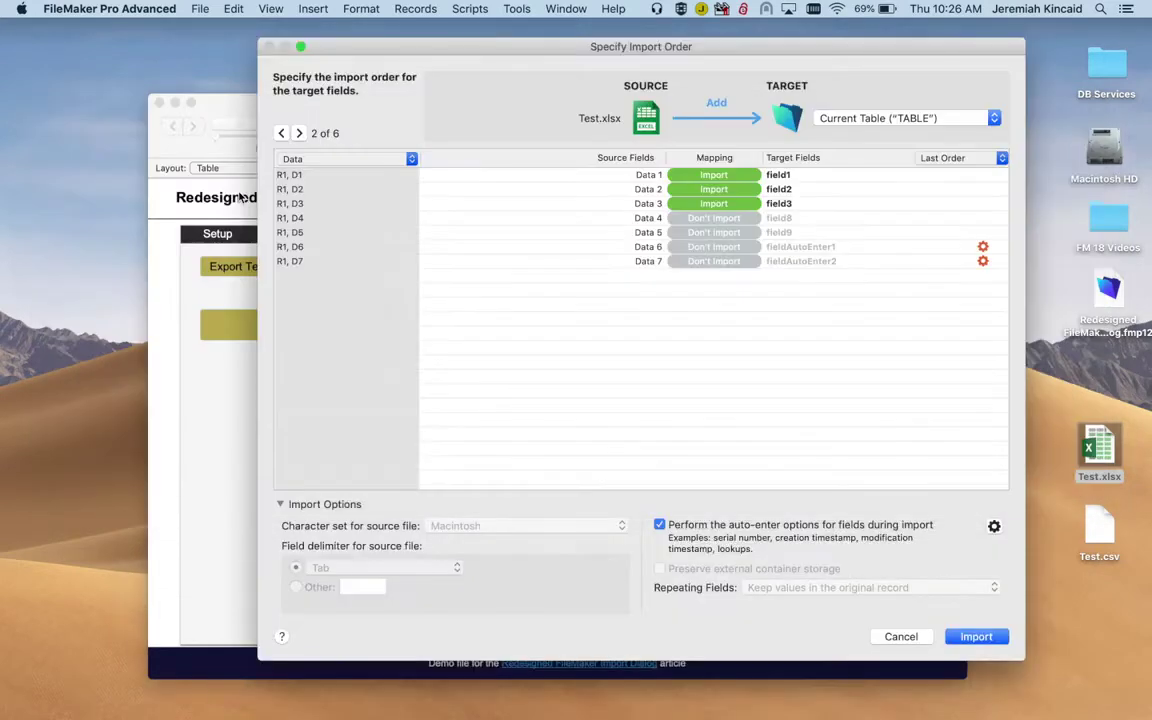
Disable the auto-enter options for fieldAutoEnter1, run the import, and dismiss its summary
left_click(983, 250)
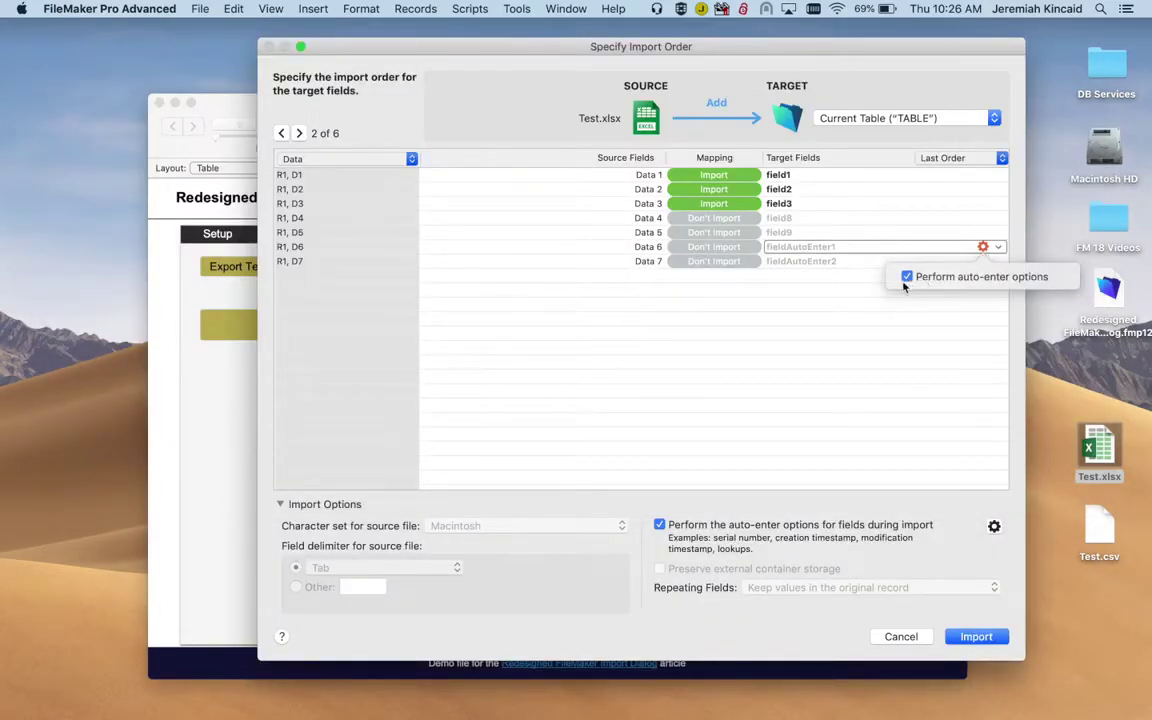
left_click(907, 277)
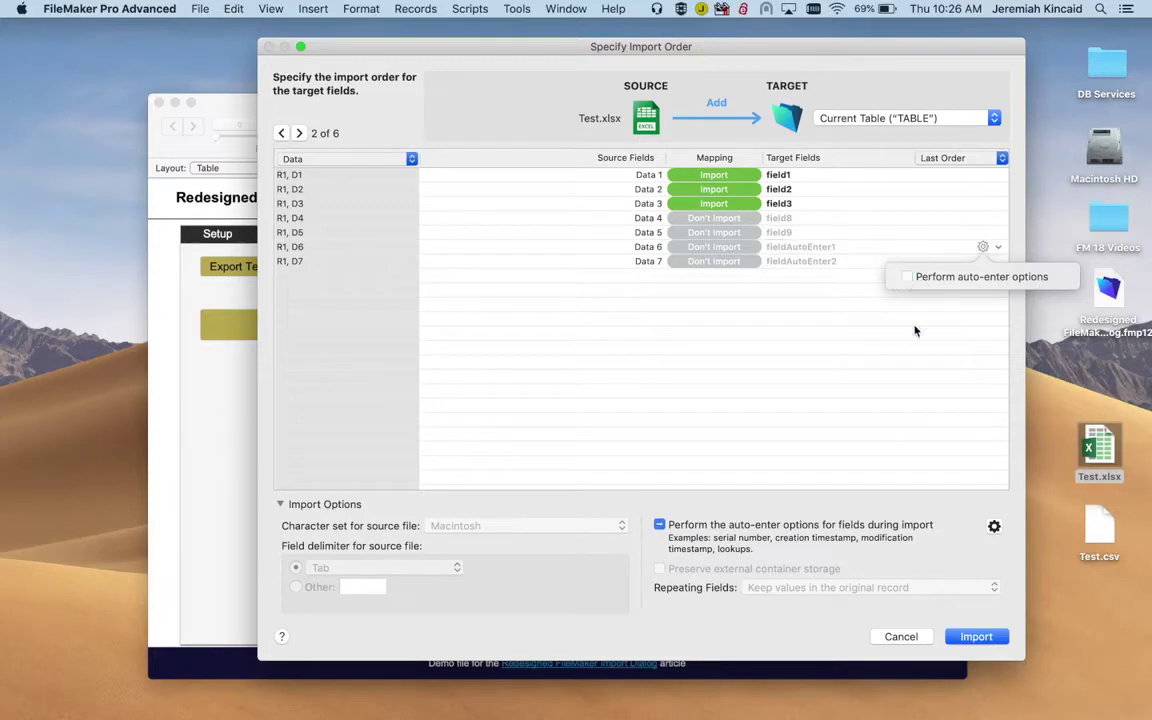
left_click(994, 526)
left_click(881, 422)
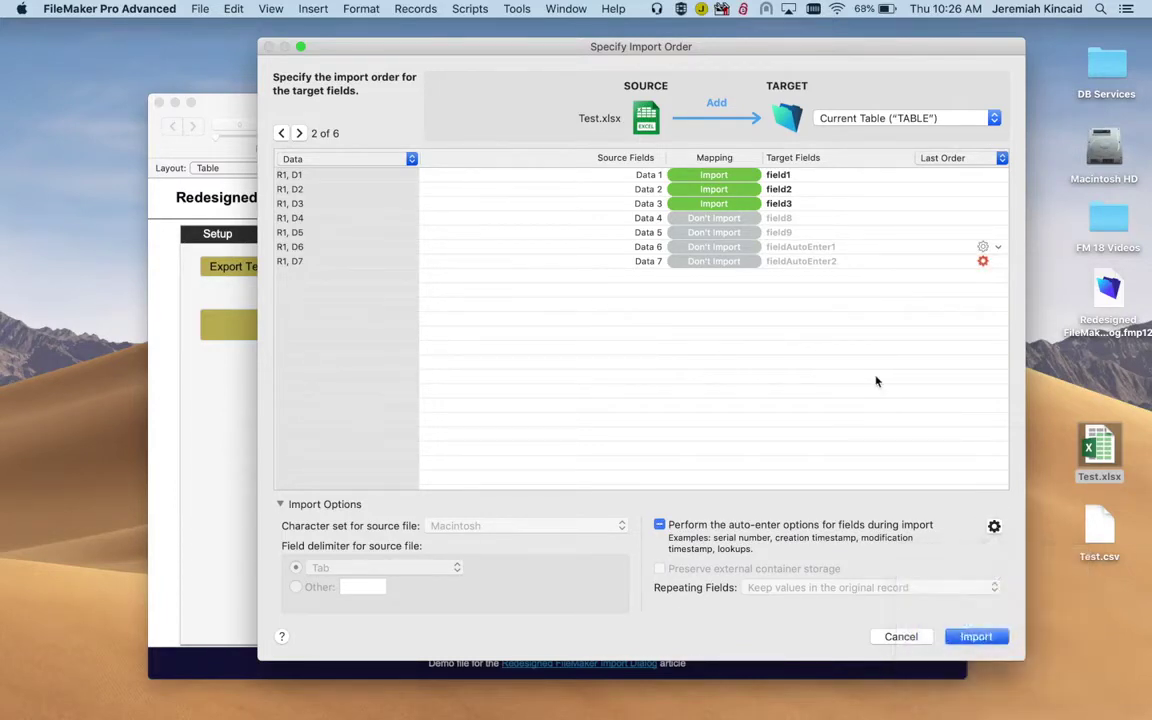
left_click(983, 640)
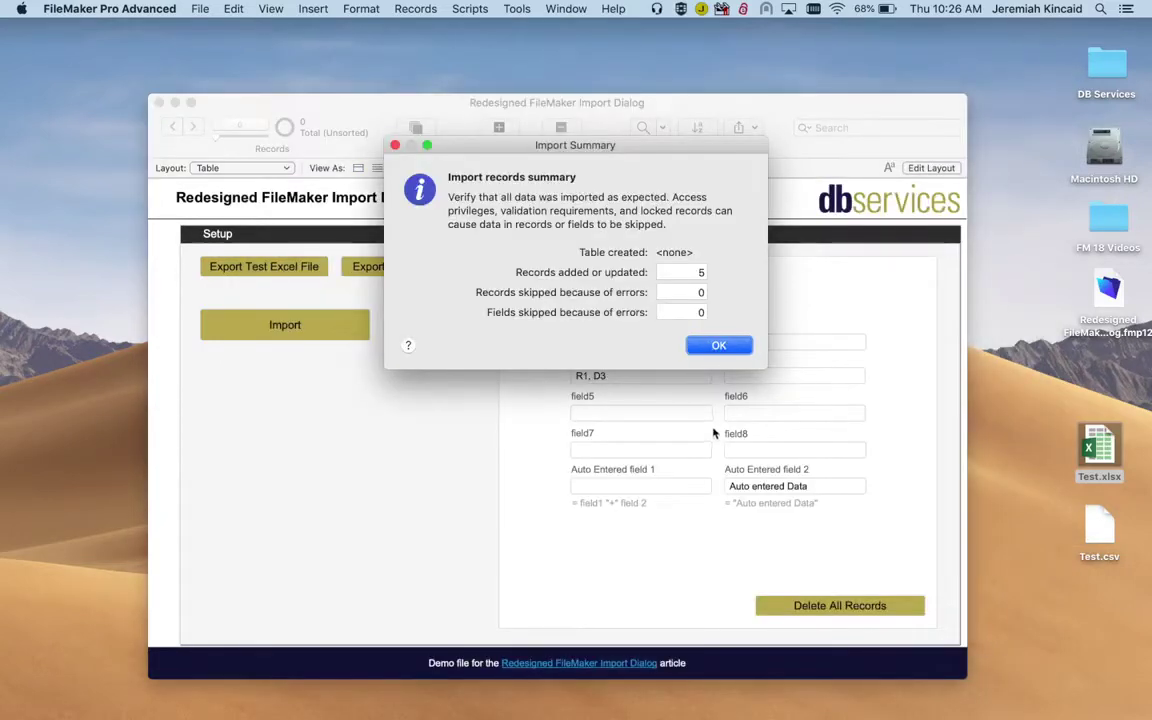
left_click(719, 345)
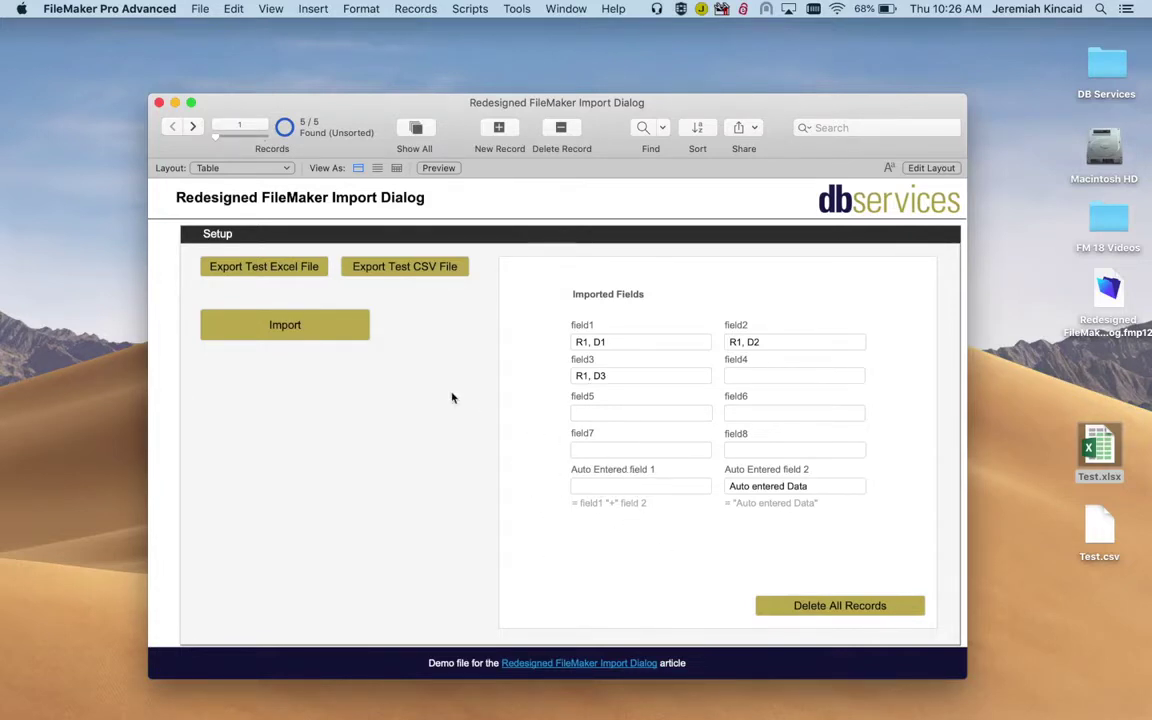
Start another import with Test.xlsx from the Desktop as the source, keeping the existing records
left_click(352, 328)
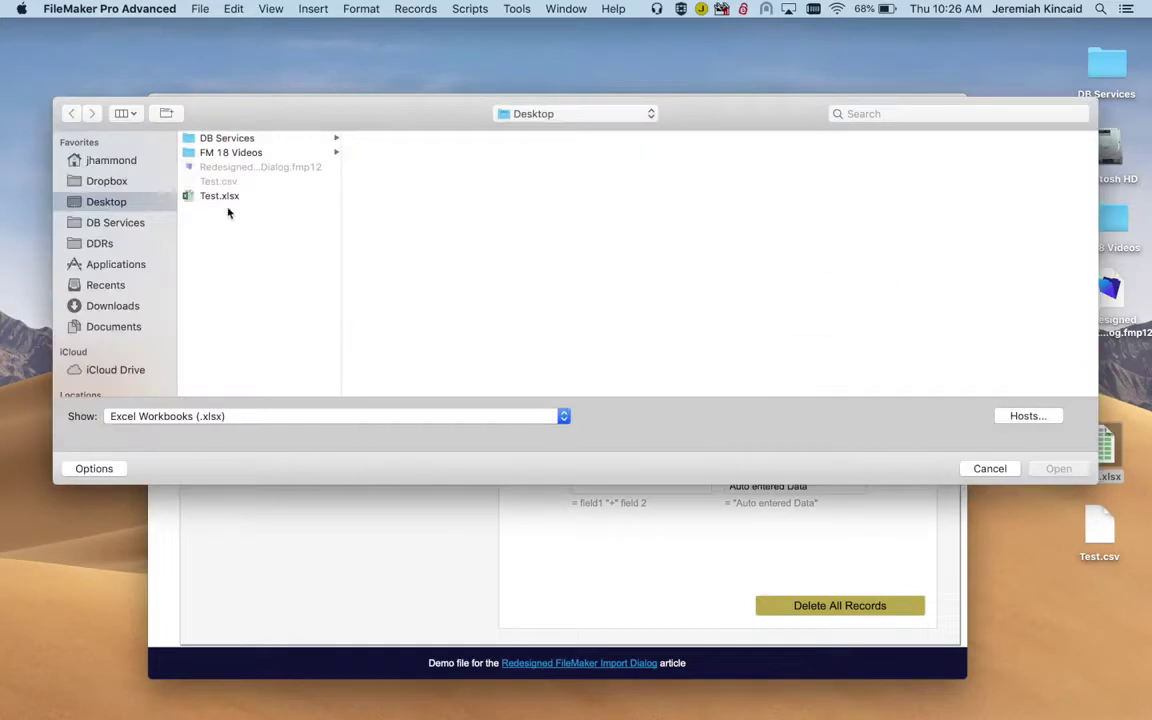
left_click(228, 198)
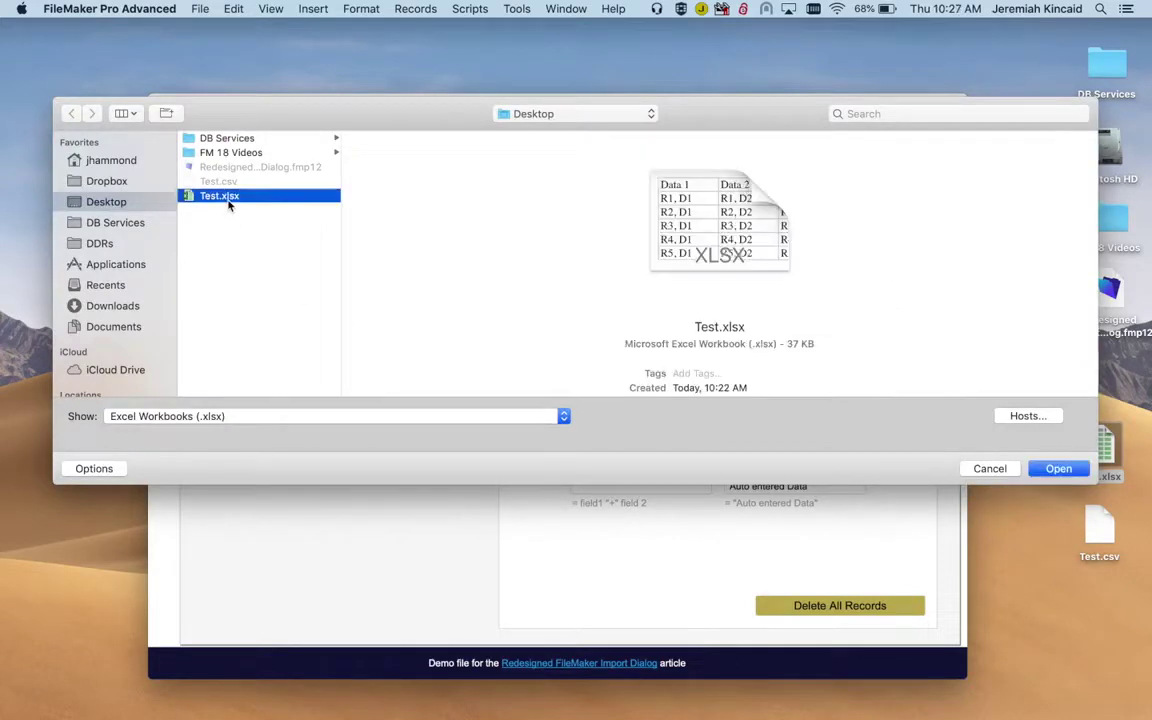
double_click(228, 200)
Set the import method to Update and match records on Data 1 with field1
left_click(716, 106)
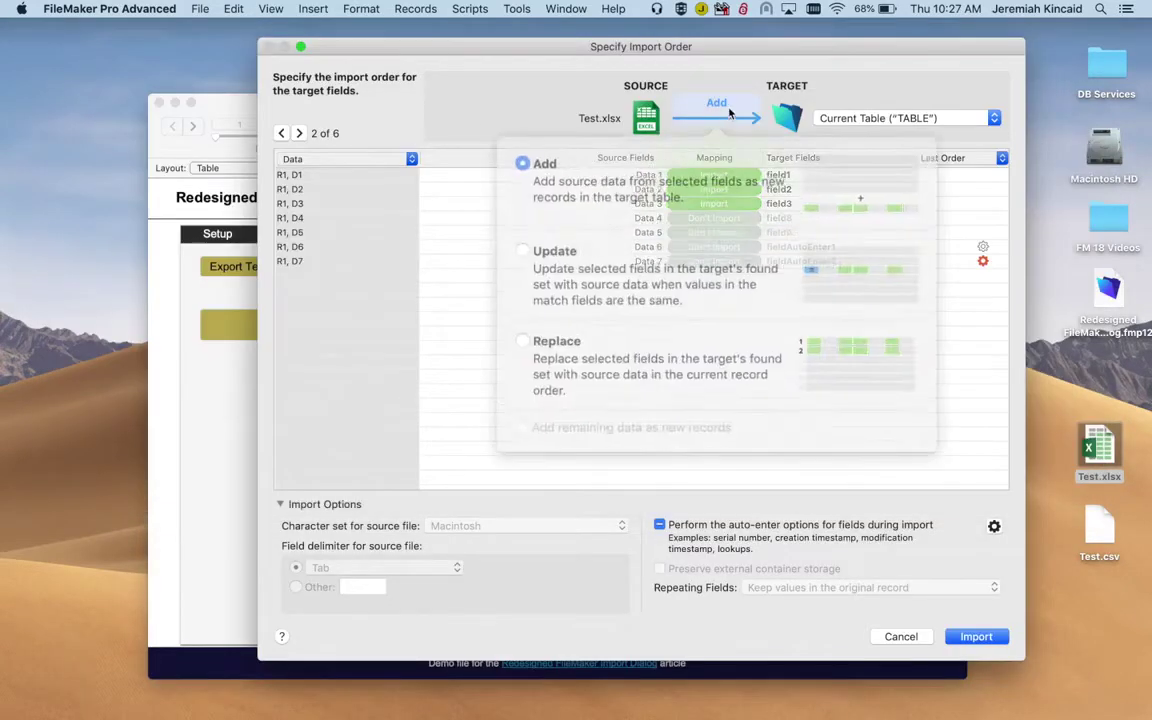
left_click(578, 233)
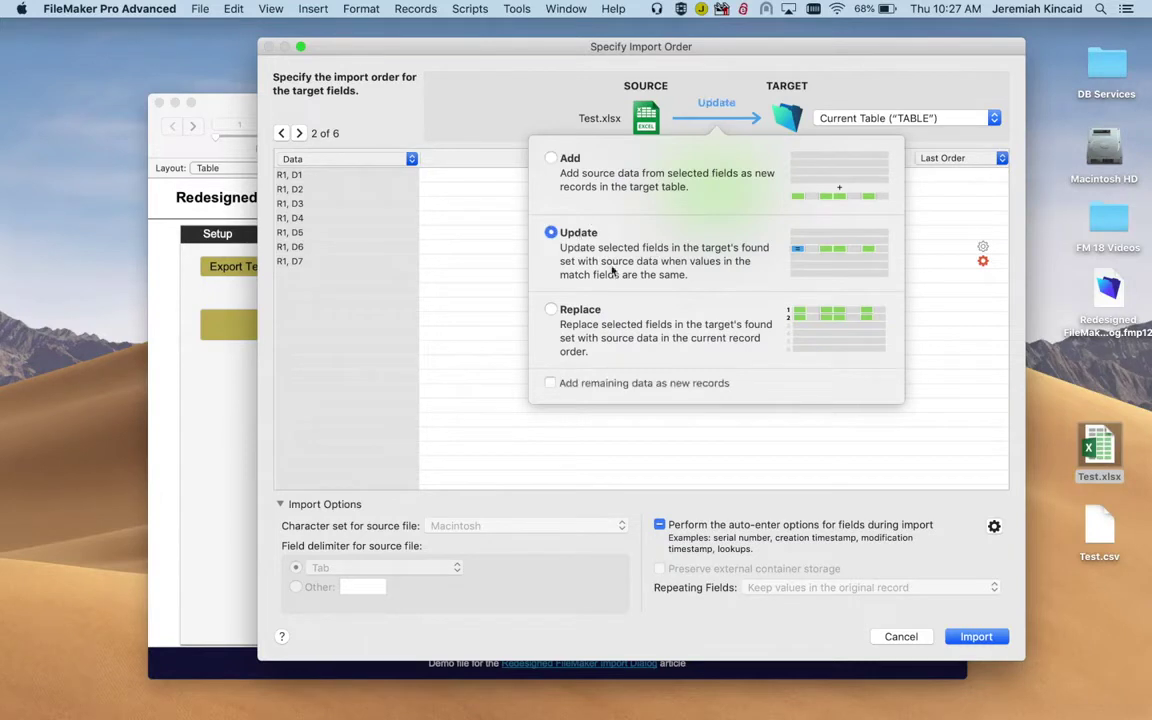
left_click(743, 462)
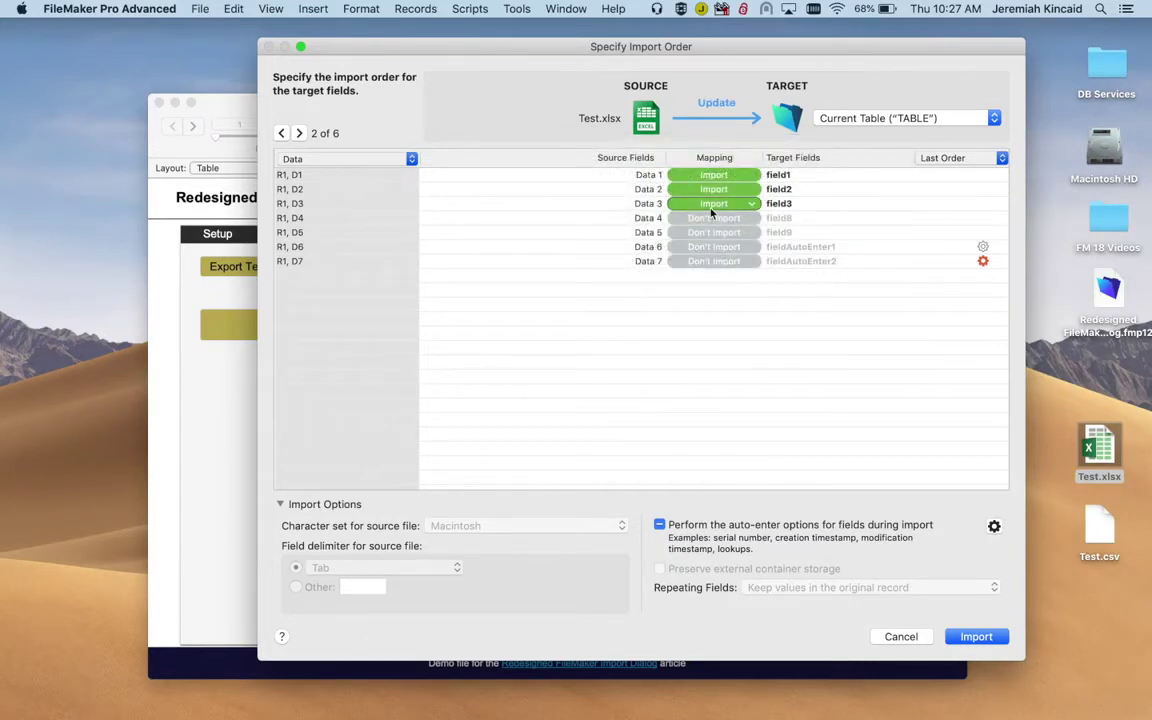
left_click(727, 176)
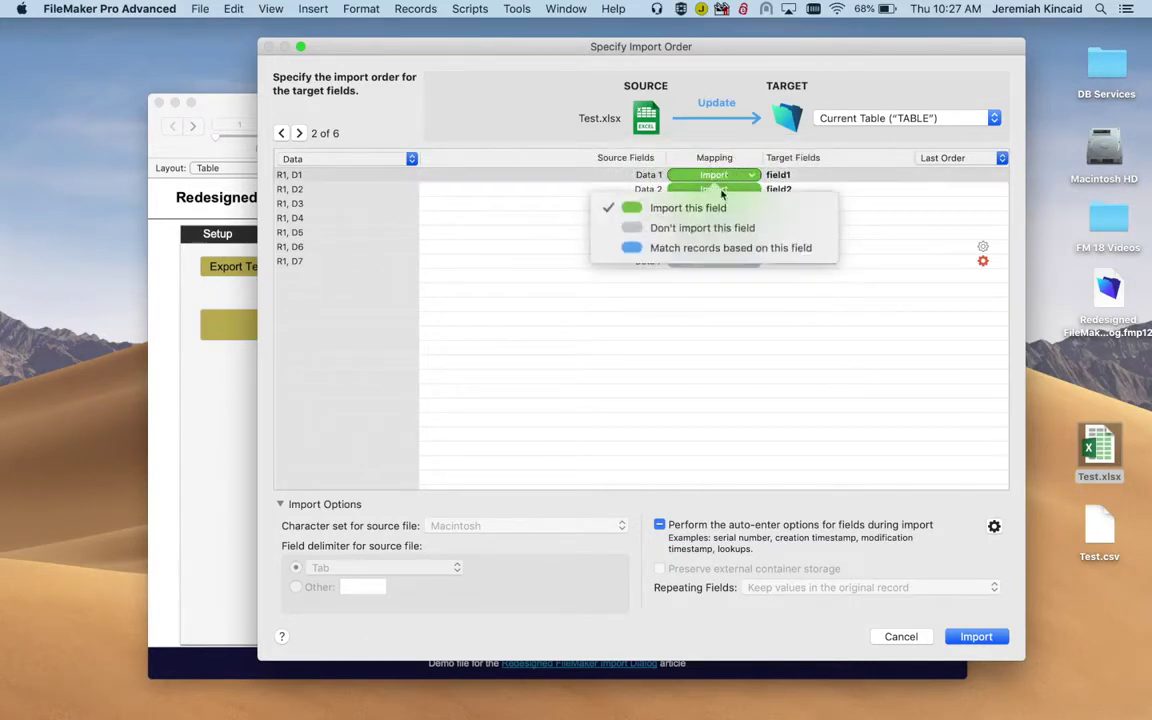
left_click(700, 250)
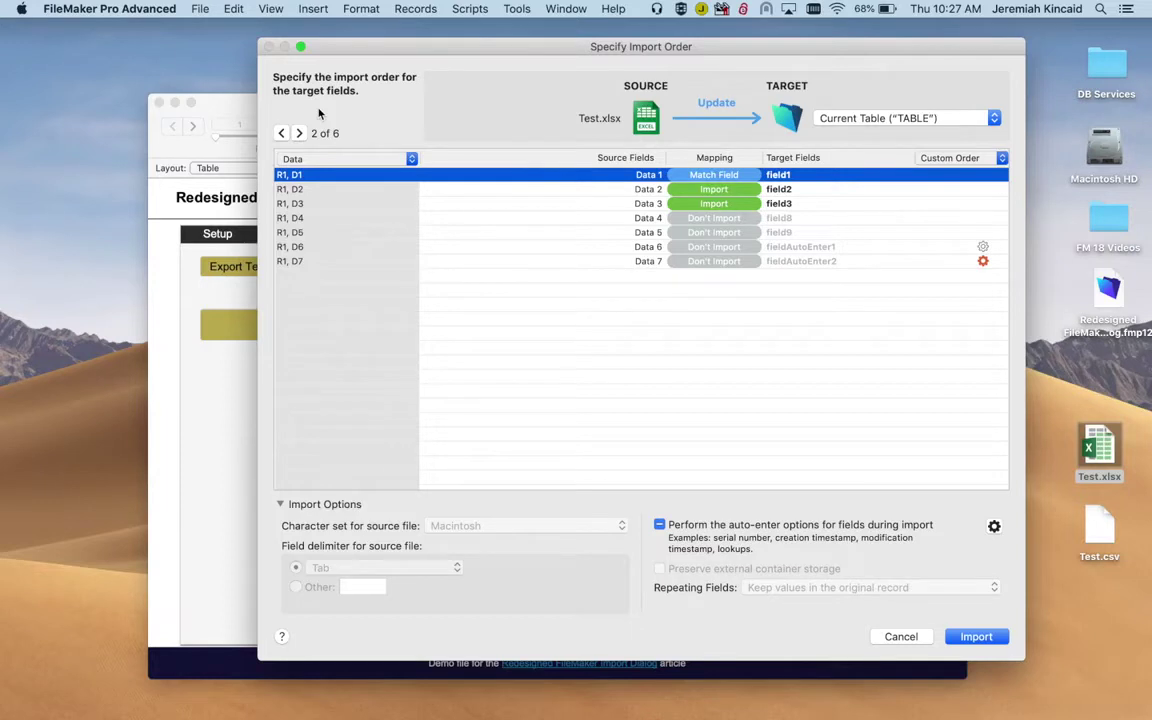
Browse the source rows and use the third row, containing R2, D1 to R2, D7, as the field names
left_click(281, 134)
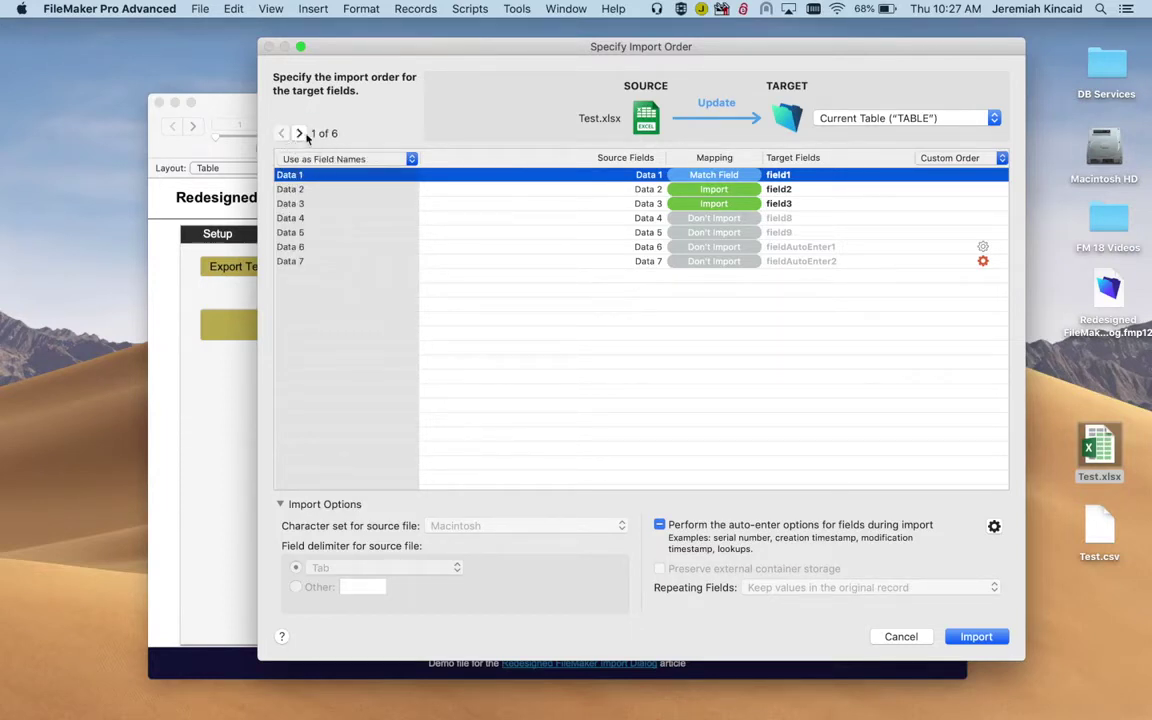
left_click(300, 134)
left_click(299, 134)
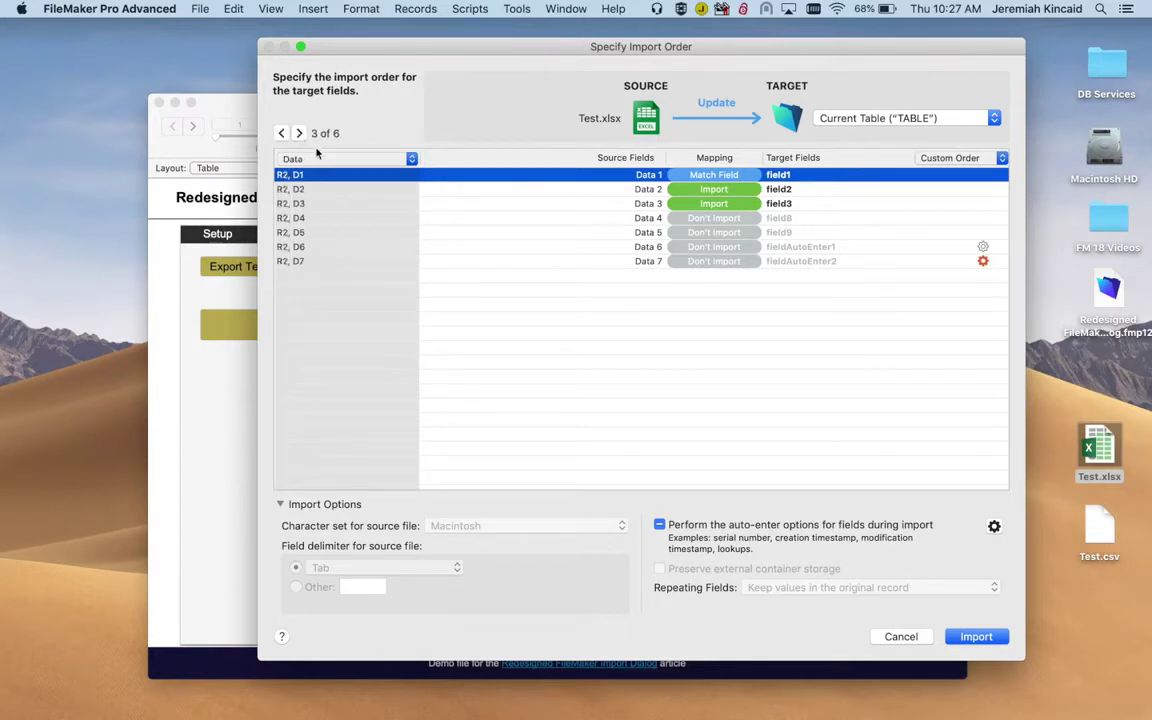
left_click(410, 160)
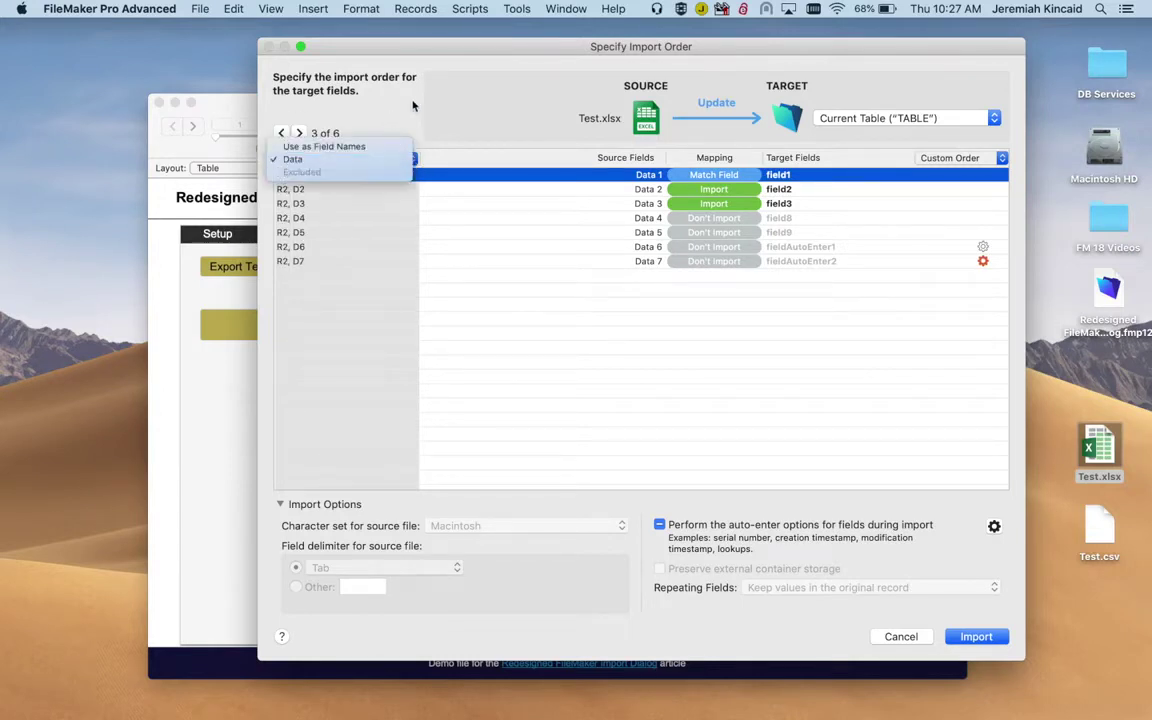
left_click(382, 118)
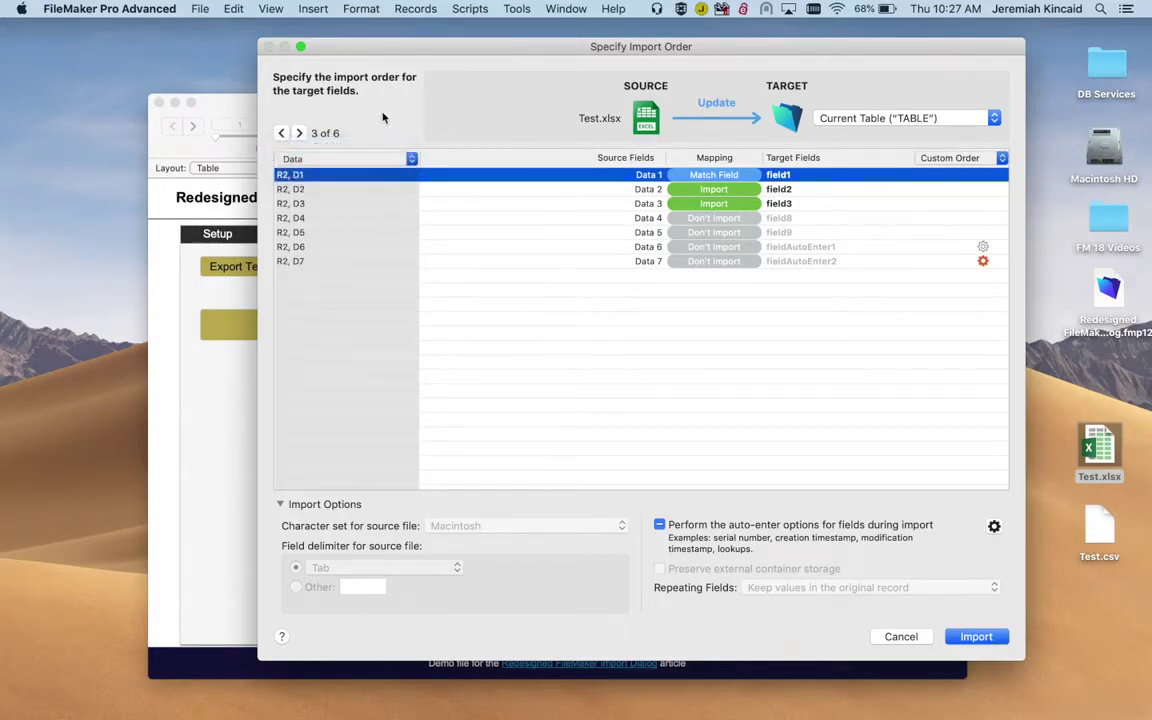
left_click(318, 158)
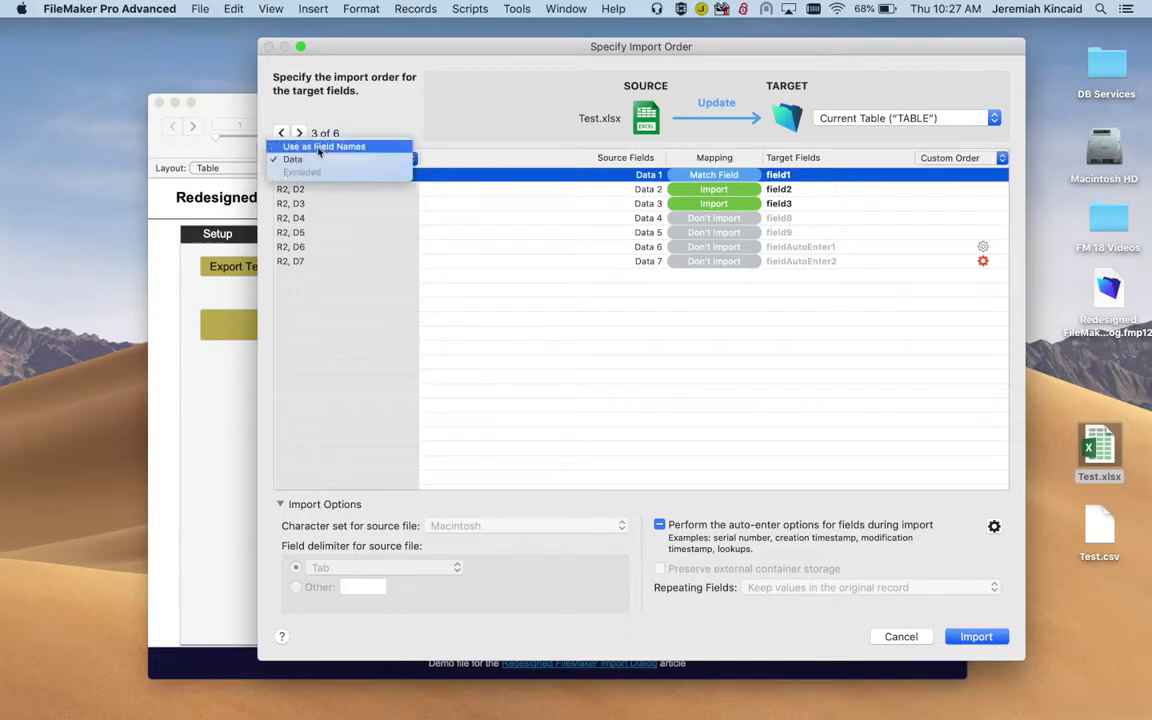
left_click(320, 147)
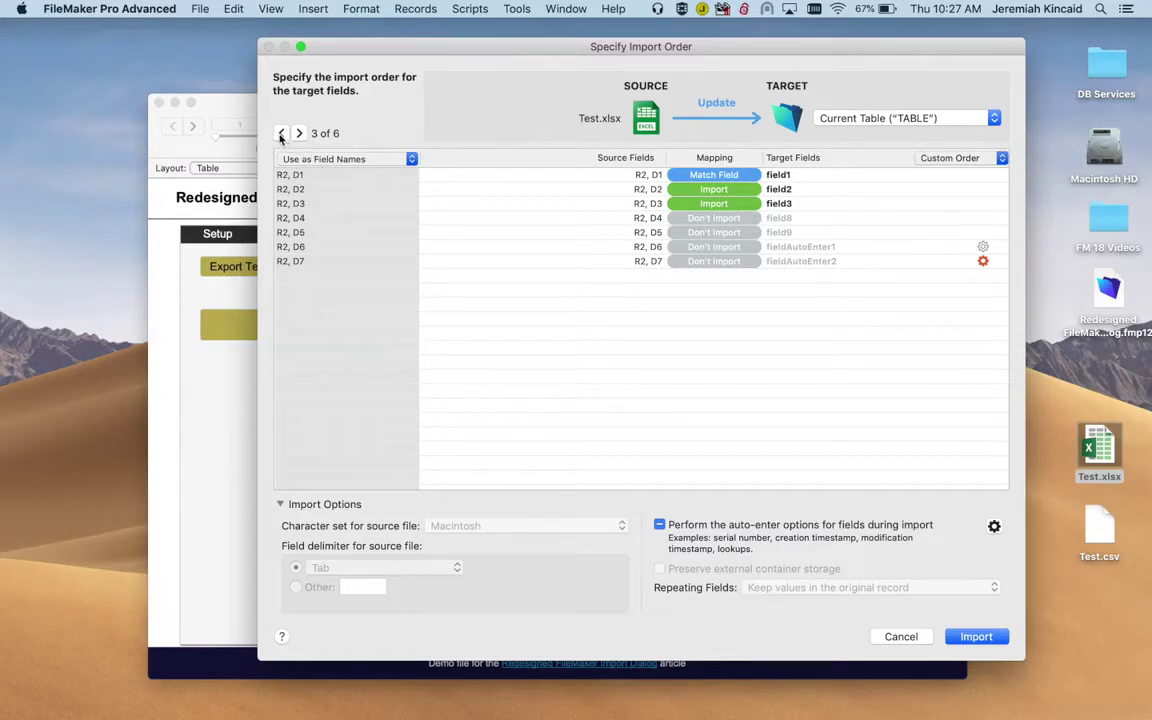
Examine the Test.xlsx source rows before and after the field-names row, through to the last row
left_click(281, 134)
left_click(281, 134)
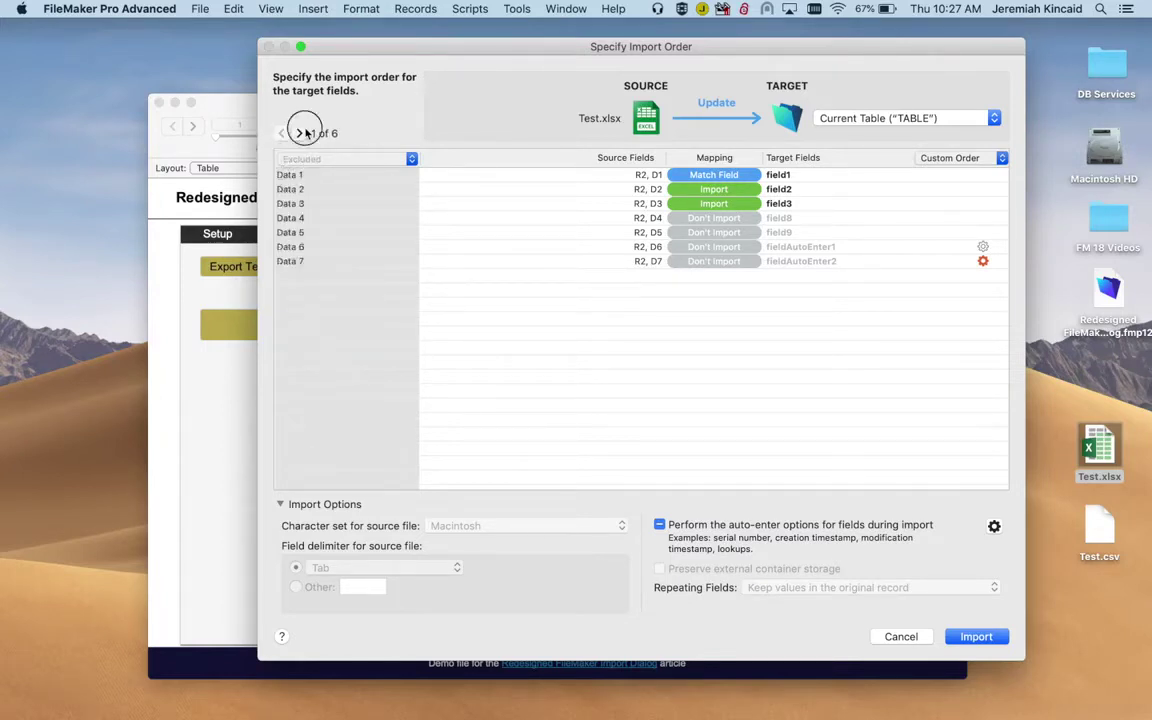
left_click(298, 133)
left_click(298, 133)
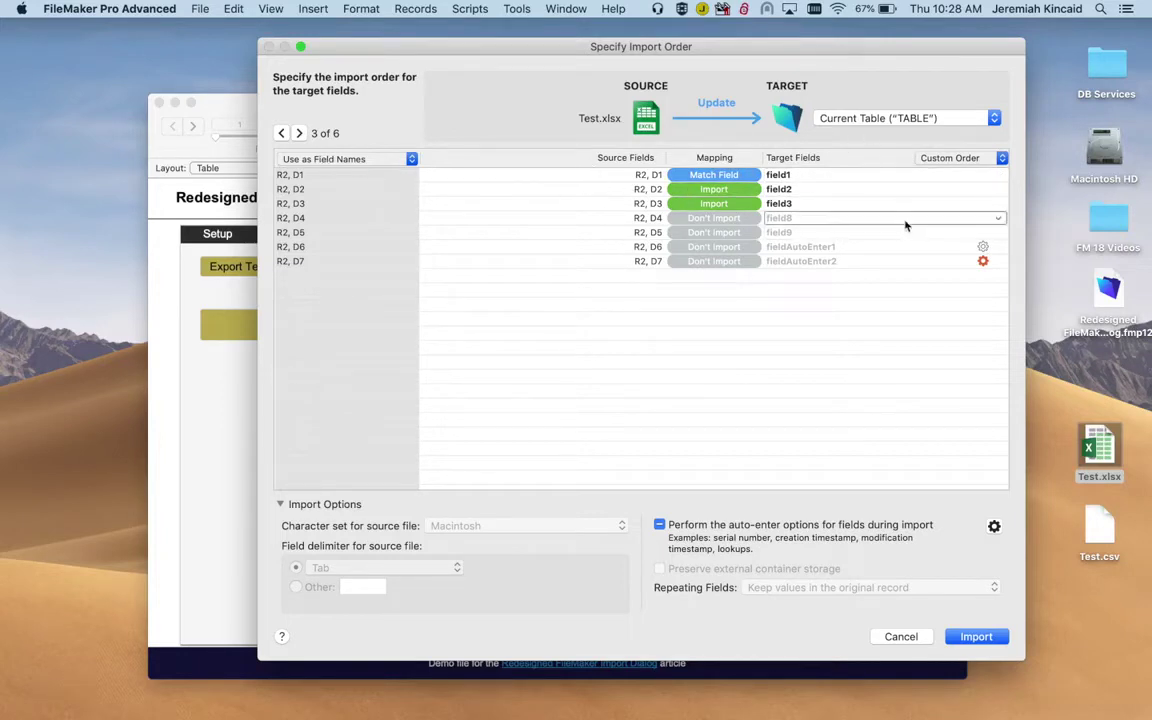
left_click(300, 134)
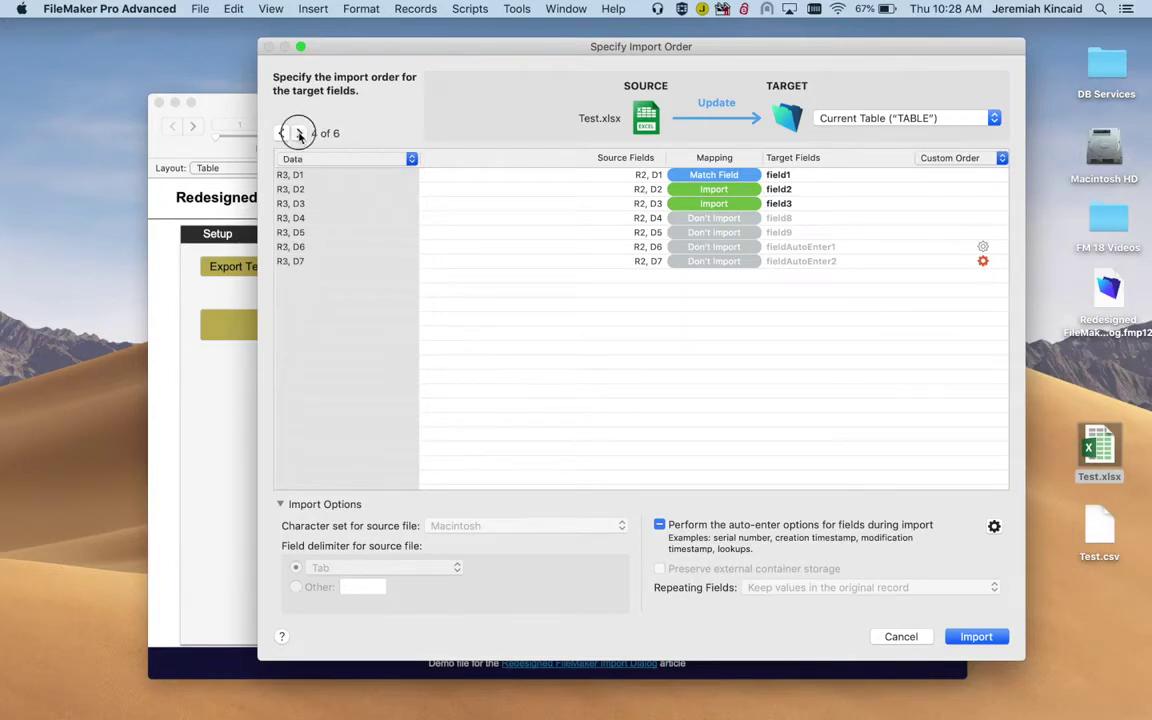
left_click(300, 134)
left_click(300, 134)
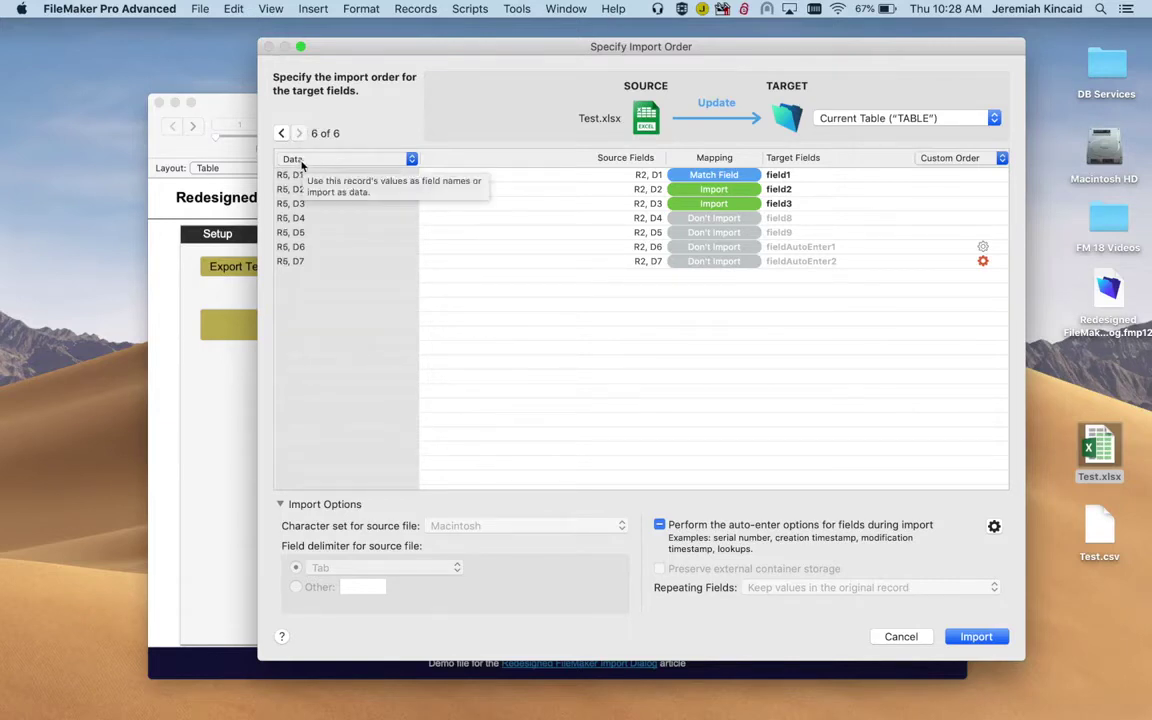
left_click(282, 134)
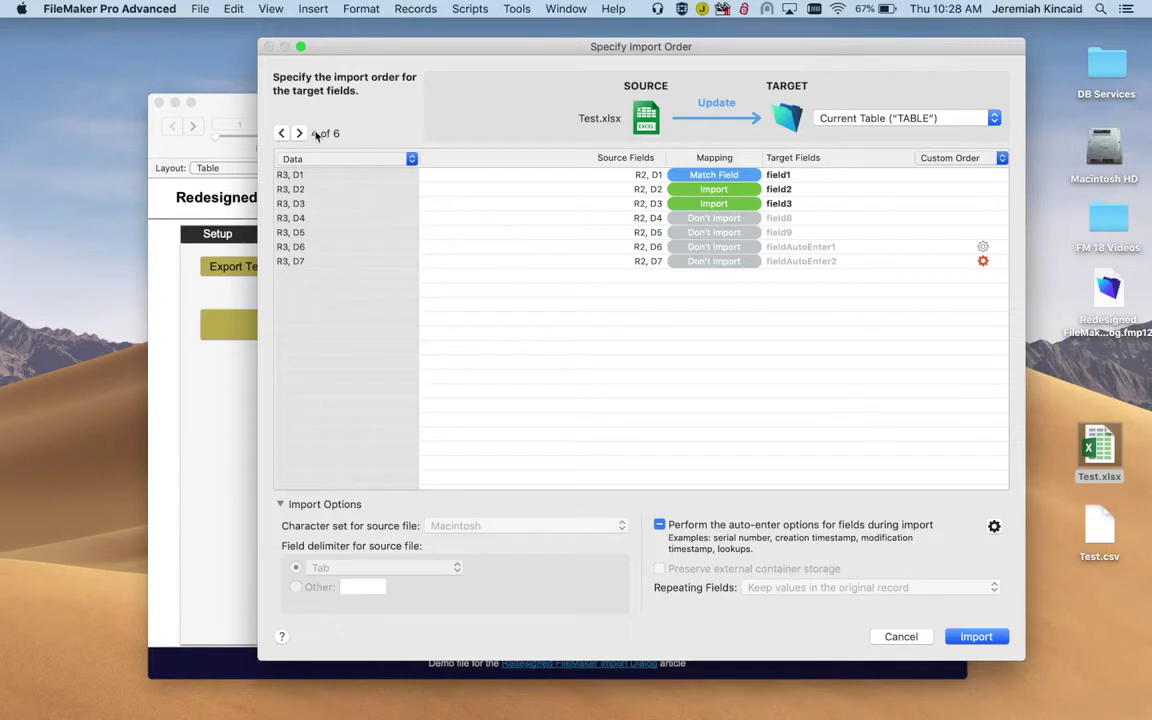
Map source field R2, D2 to target field4 and R2, D3 to field5
left_click(797, 190)
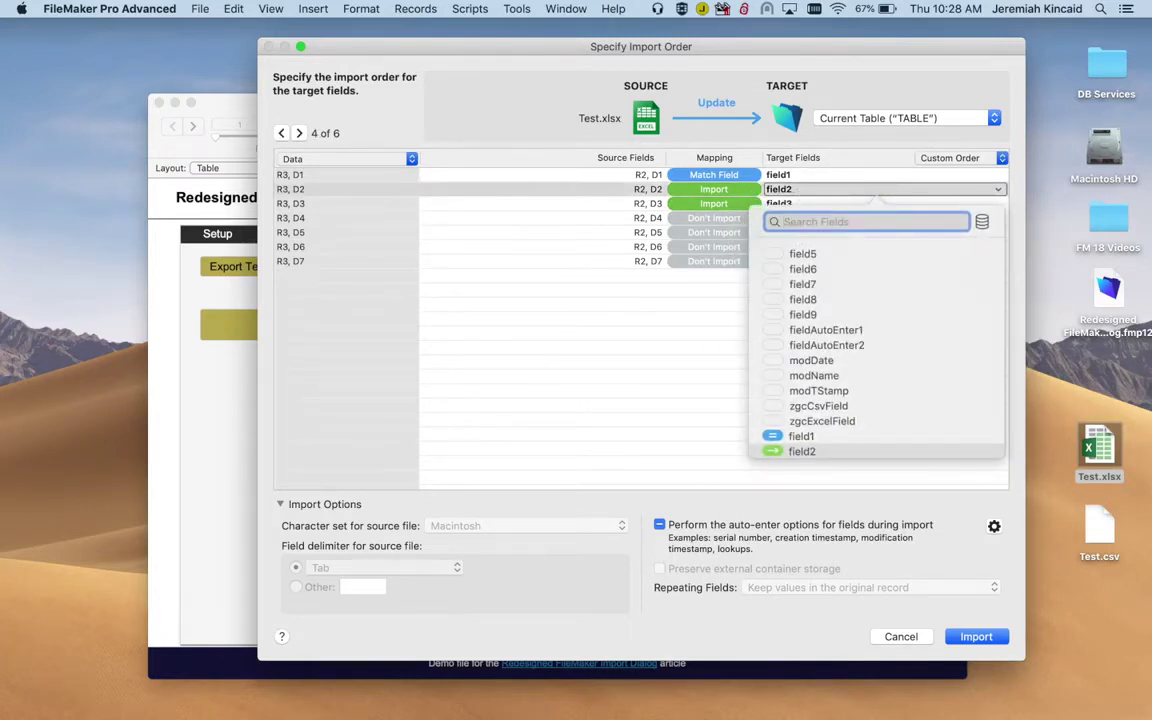
type("field")
left_click(800, 252)
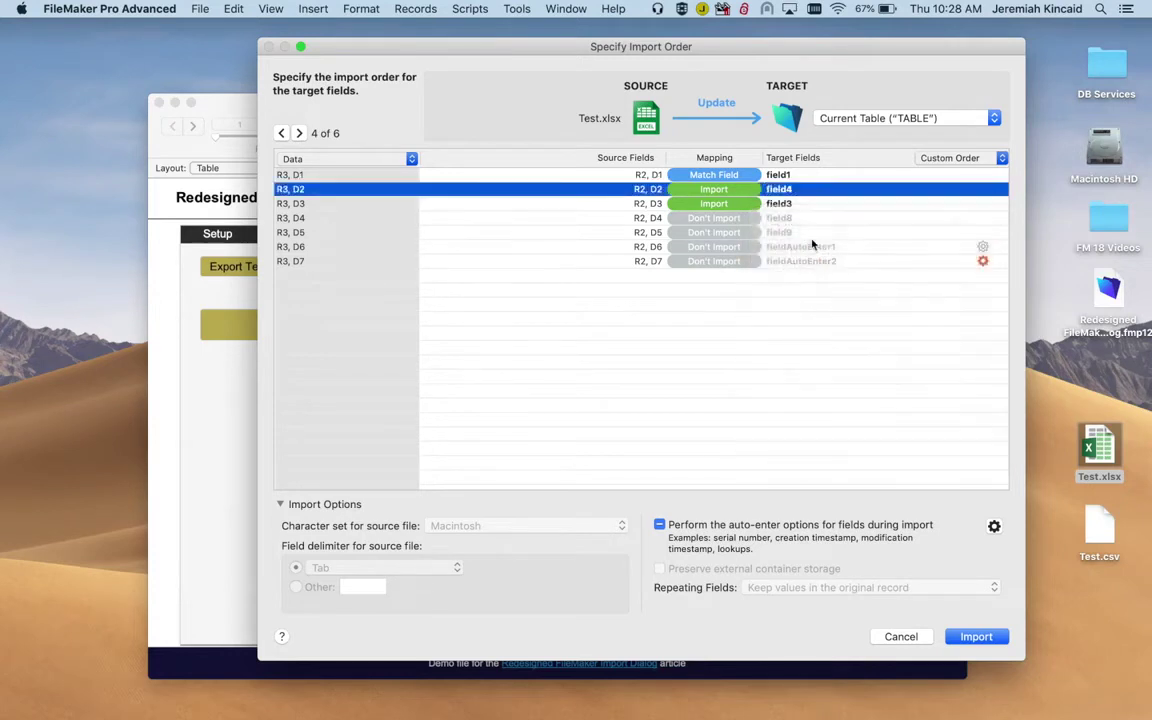
left_click(789, 205)
type("field")
left_click(802, 282)
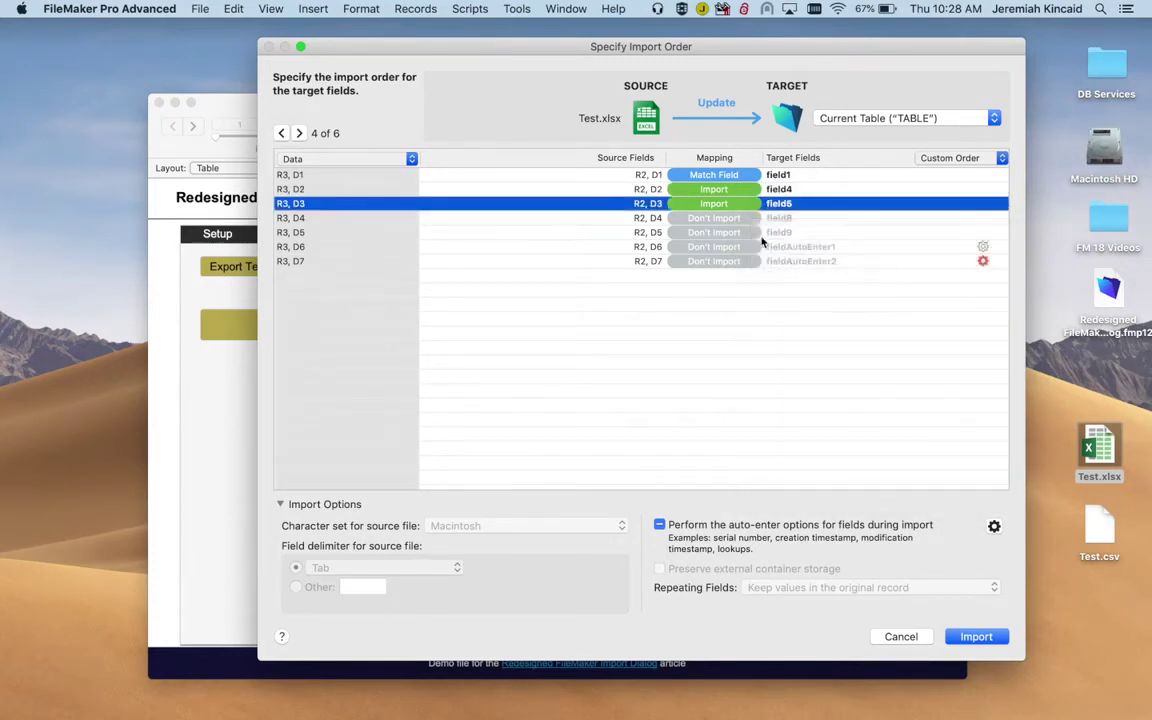
Map source field R2, D4 to target field6 and R2, D5 to field7
left_click(774, 219)
type("field")
left_click(795, 311)
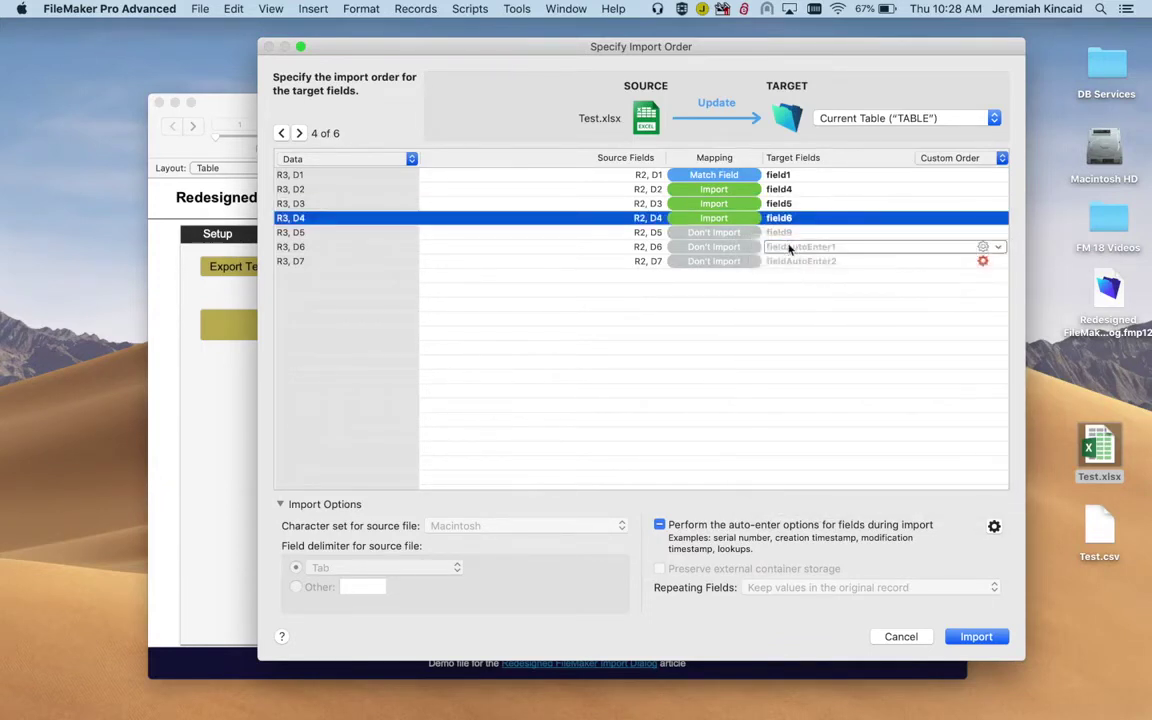
left_click(785, 238)
left_click(787, 244)
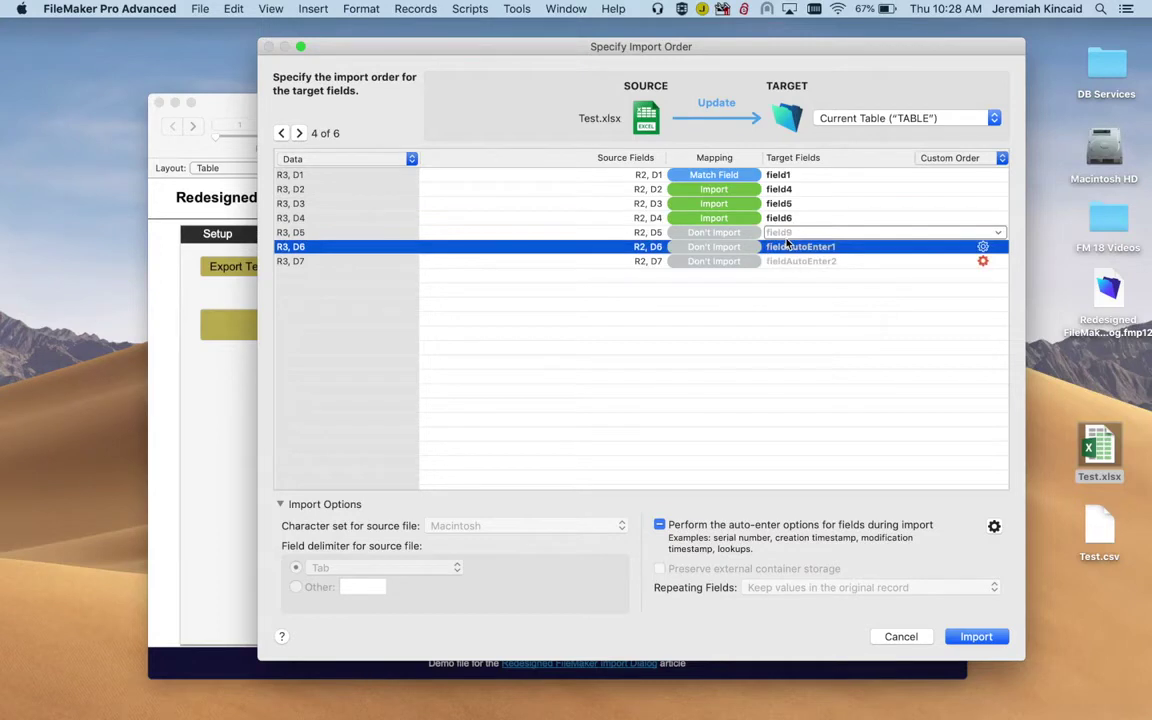
left_click(786, 234)
type("fiekld")
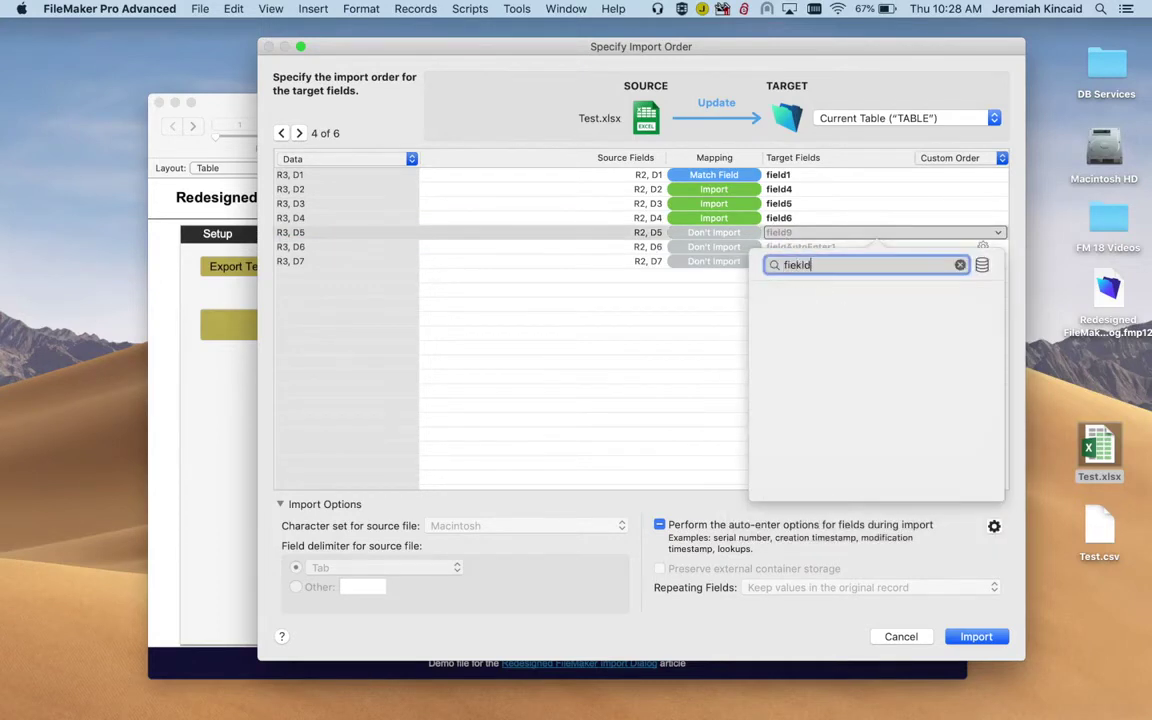
key("BackSpace")
key("BackSpace")
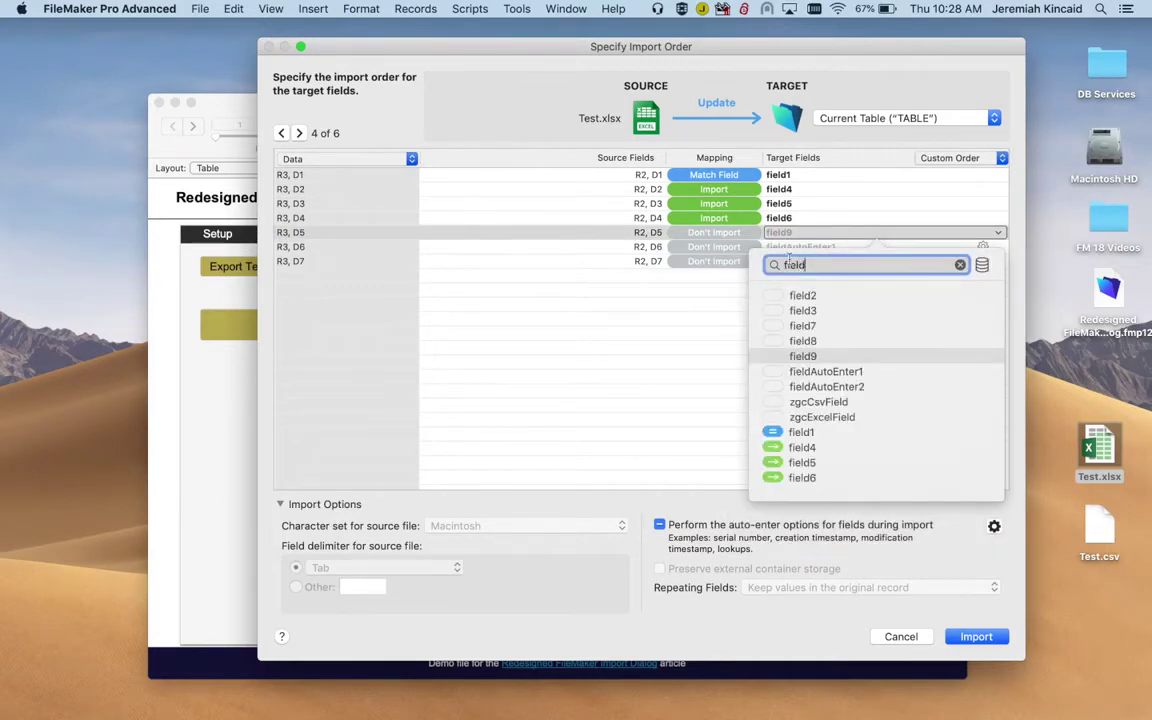
left_click(802, 340)
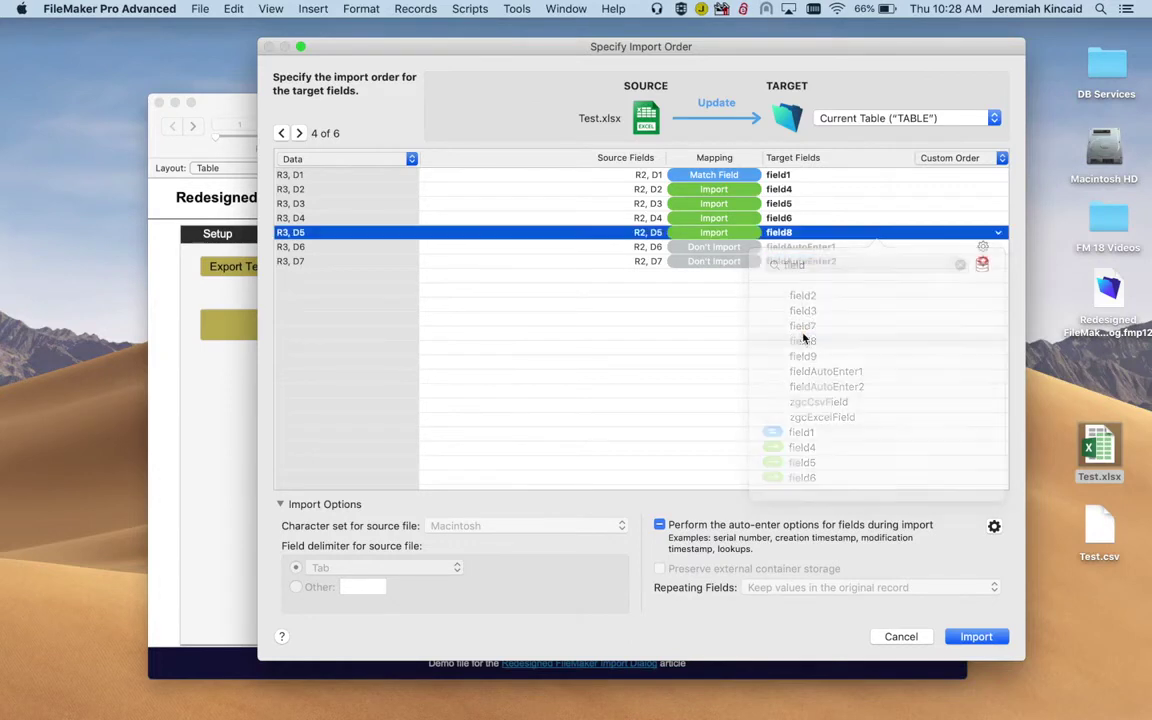
left_click(790, 234)
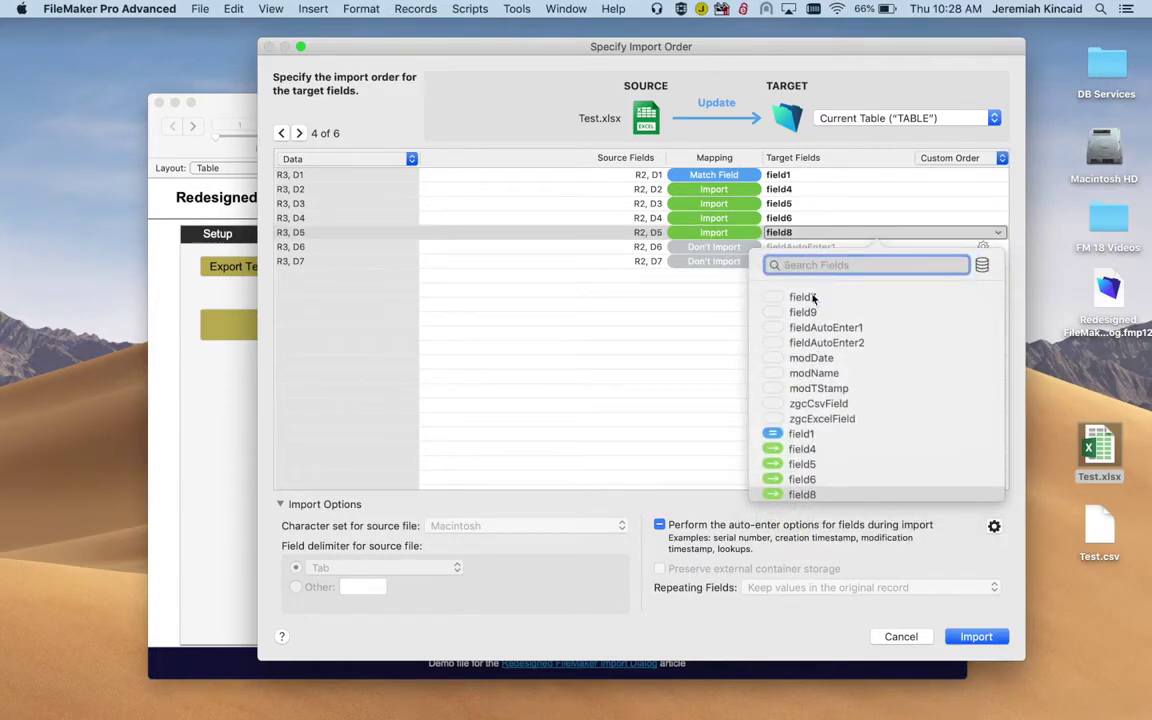
left_click(800, 297)
Map source field R2, D6 to target field8
left_click(781, 247)
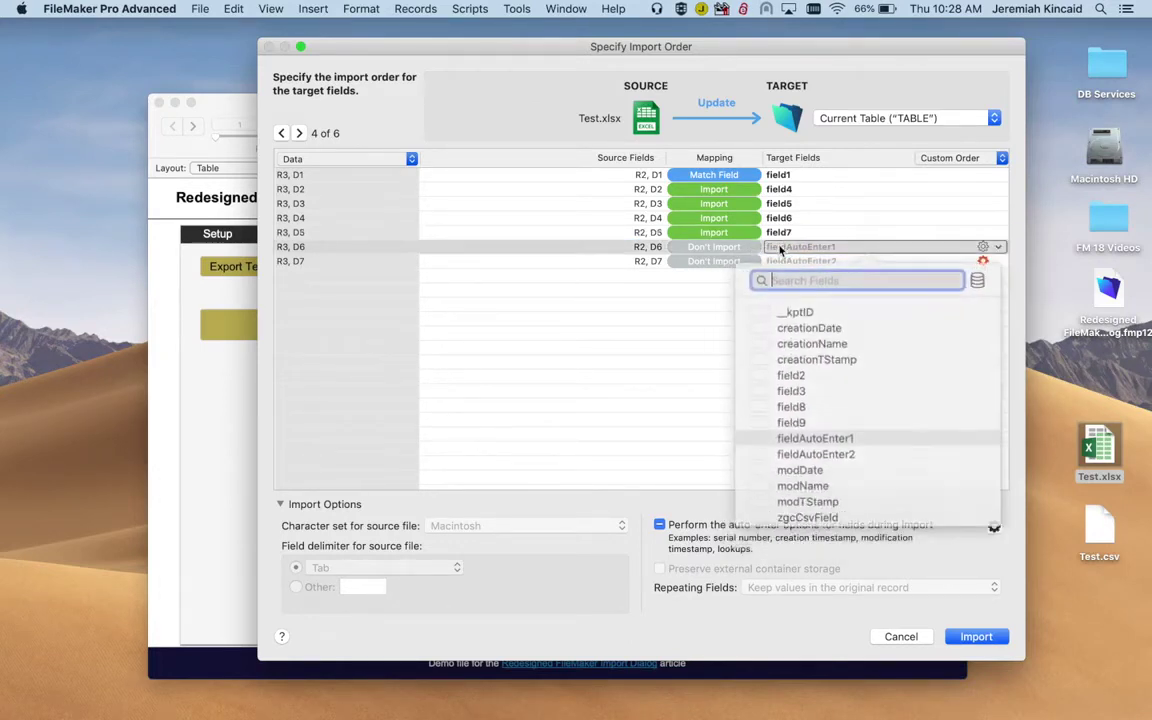
type("field")
left_click(795, 340)
left_click(800, 261)
type("fiel")
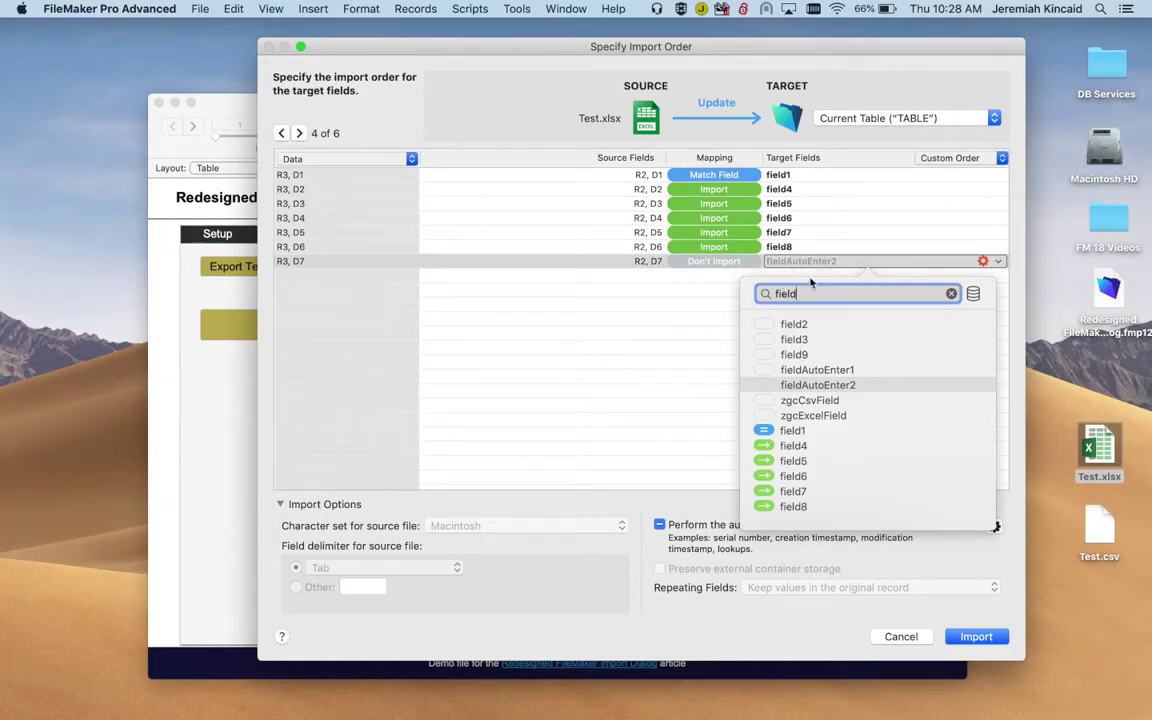
left_click(950, 294)
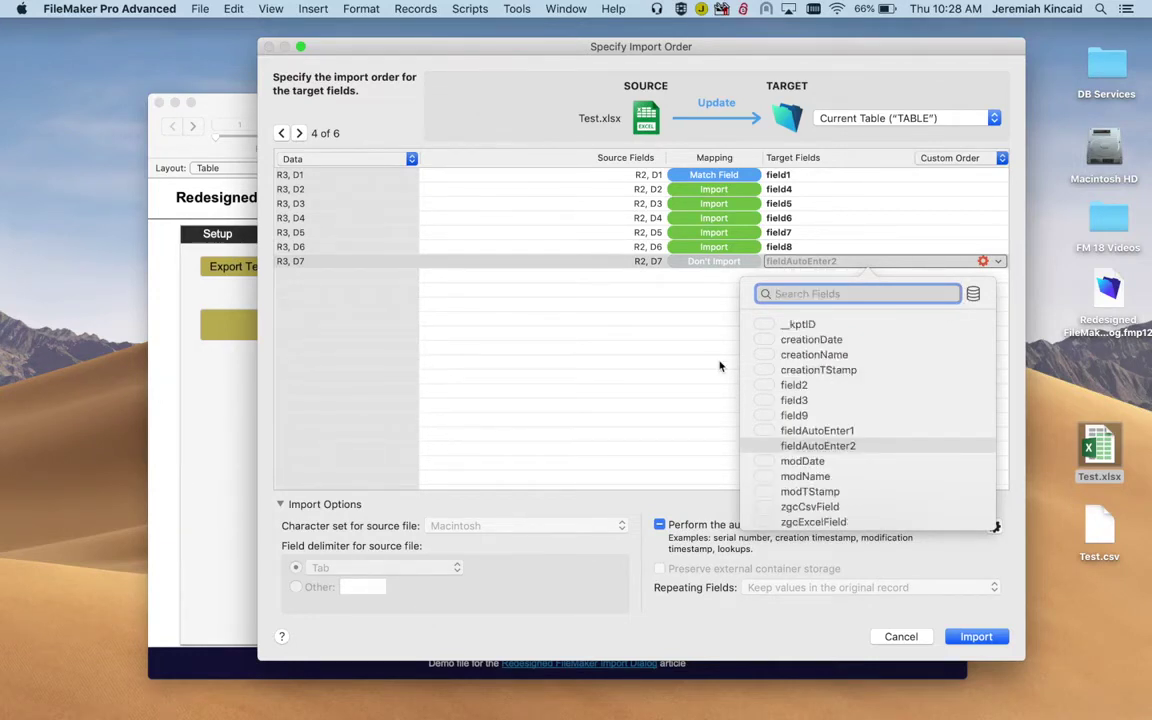
left_click(648, 373)
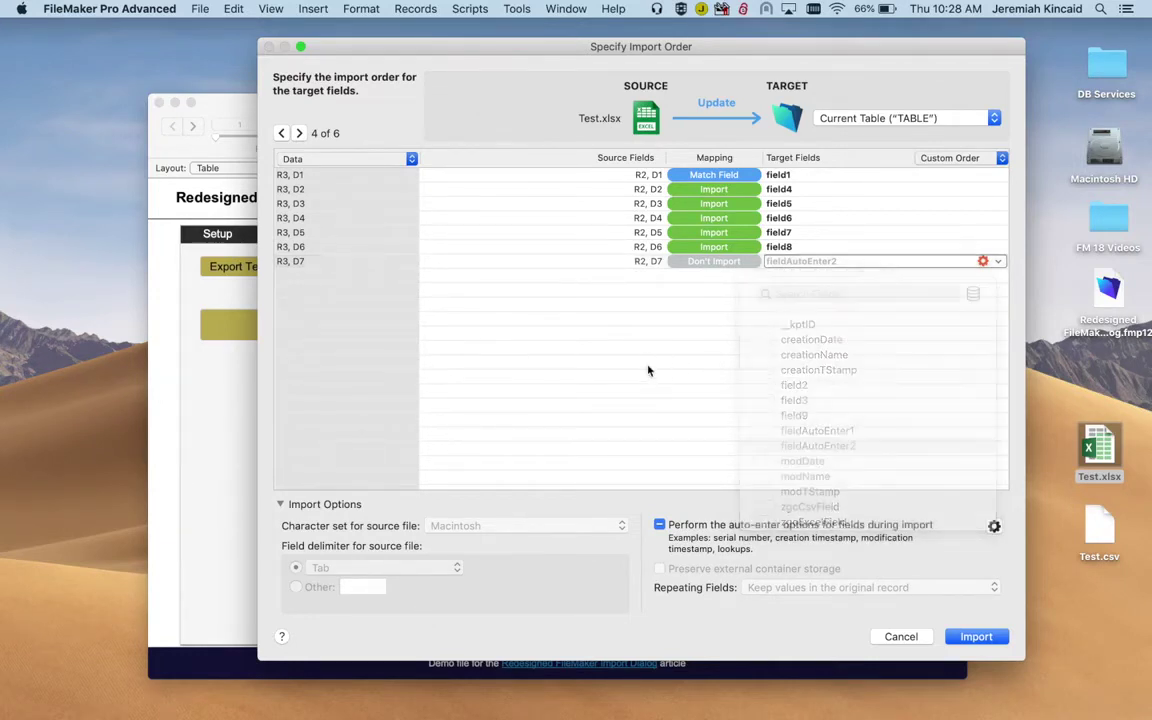
Run the update import with the new mapping and dismiss its summary
left_click(976, 638)
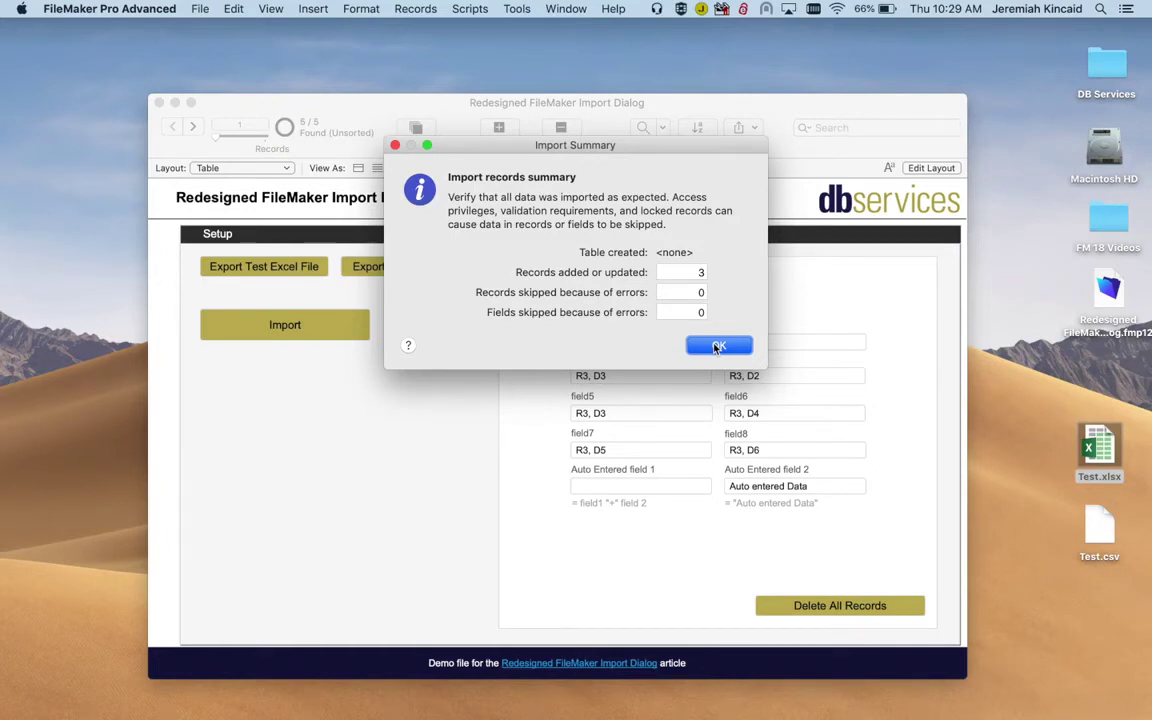
left_click(716, 347)
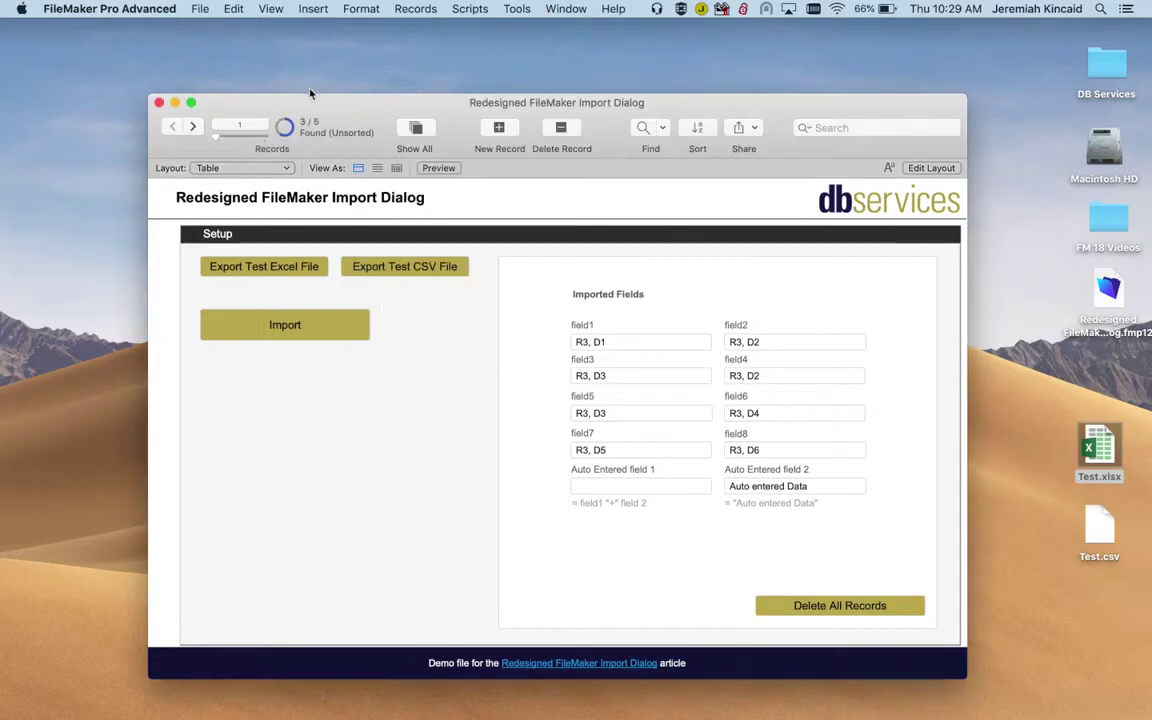
Show all records and go through them to compare the updated records with those not updated
left_click(426, 127)
double_click(193, 126)
left_click(173, 127)
left_click(172, 127)
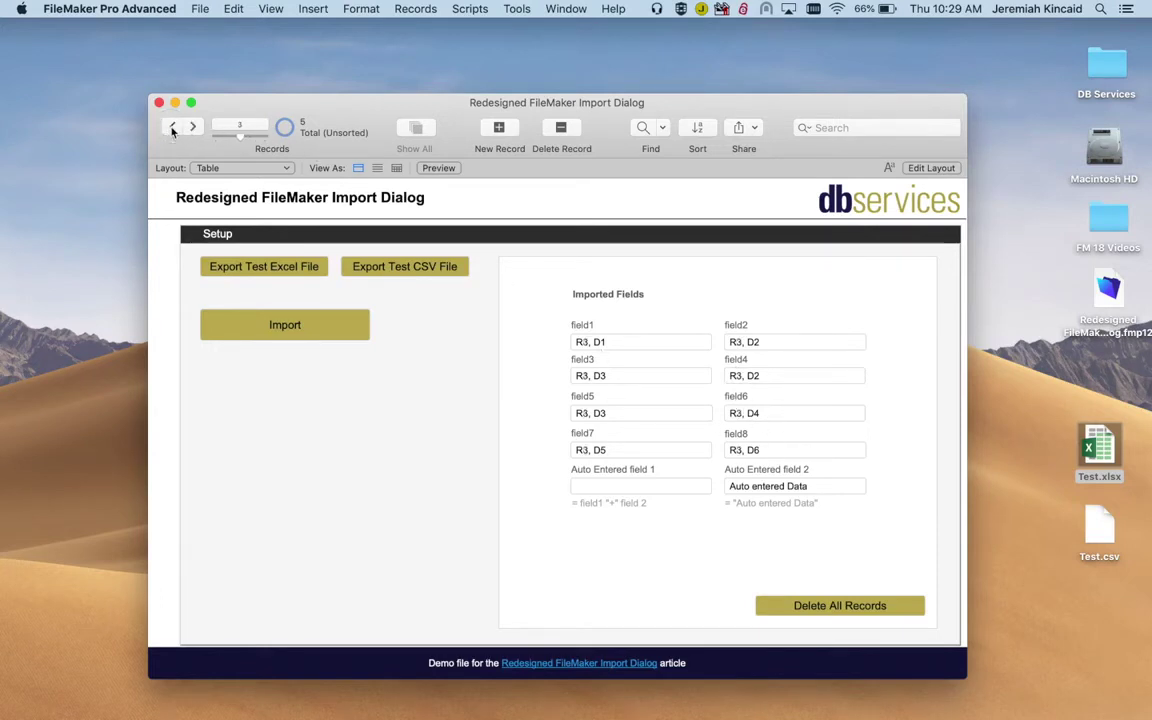
left_click(172, 127)
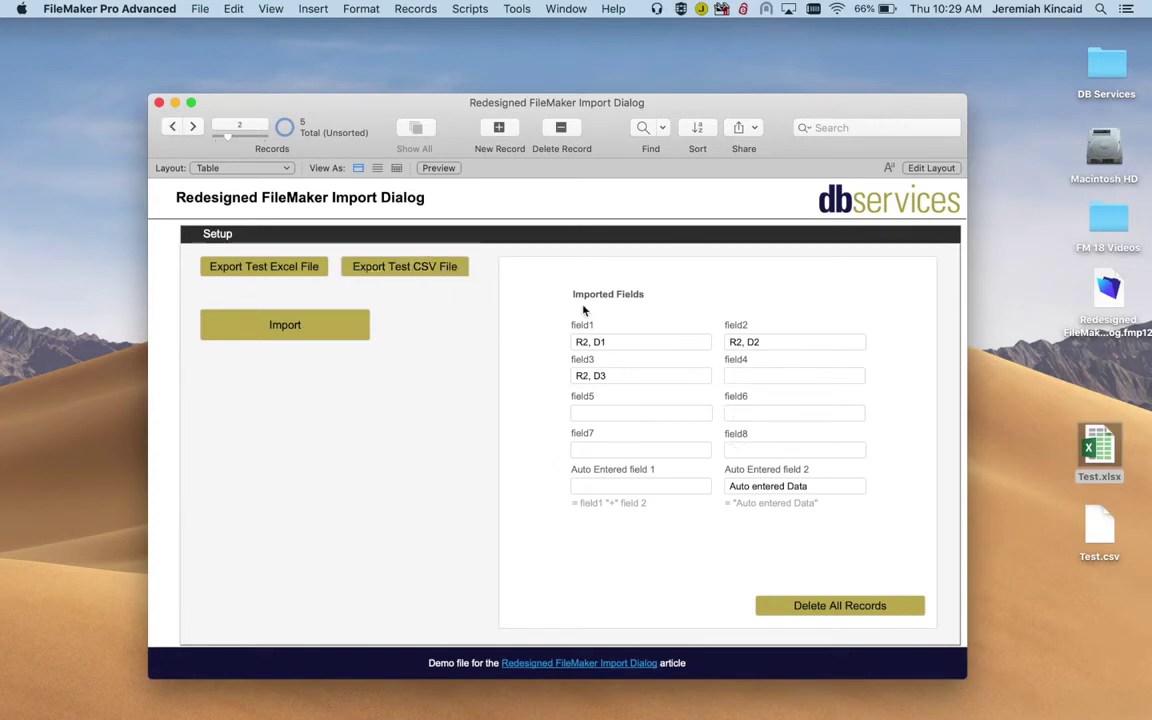
left_click(173, 128)
Reopen the import order for Test.xlsx, inspect the row usage options, and cancel the import
left_click(304, 330)
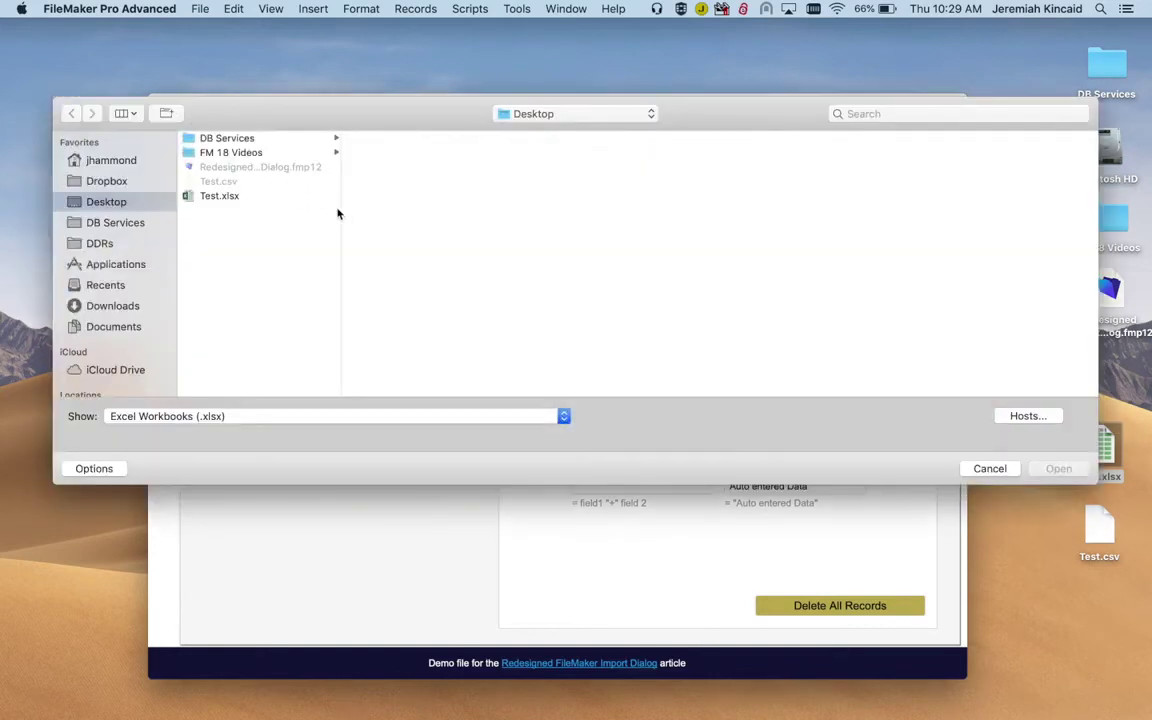
left_click(220, 196)
double_click(222, 199)
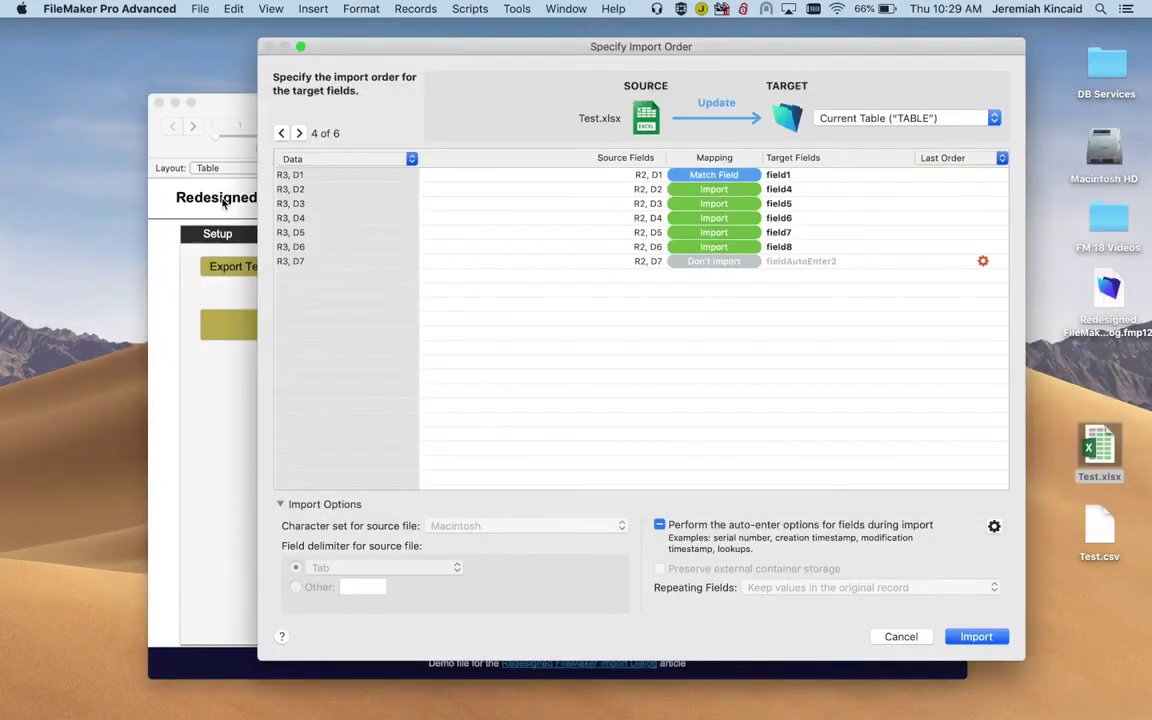
left_click(318, 155)
left_click(525, 170)
left_click(896, 627)
left_click(899, 636)
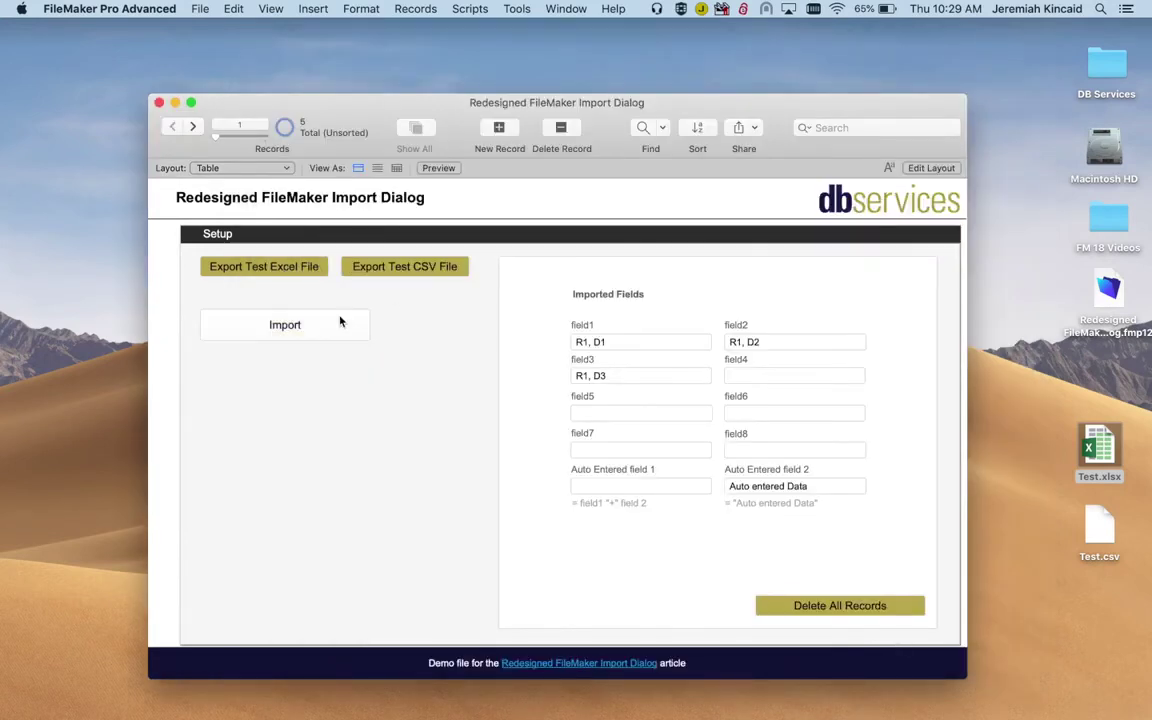
Permanently delete all records from the table
left_click(864, 607)
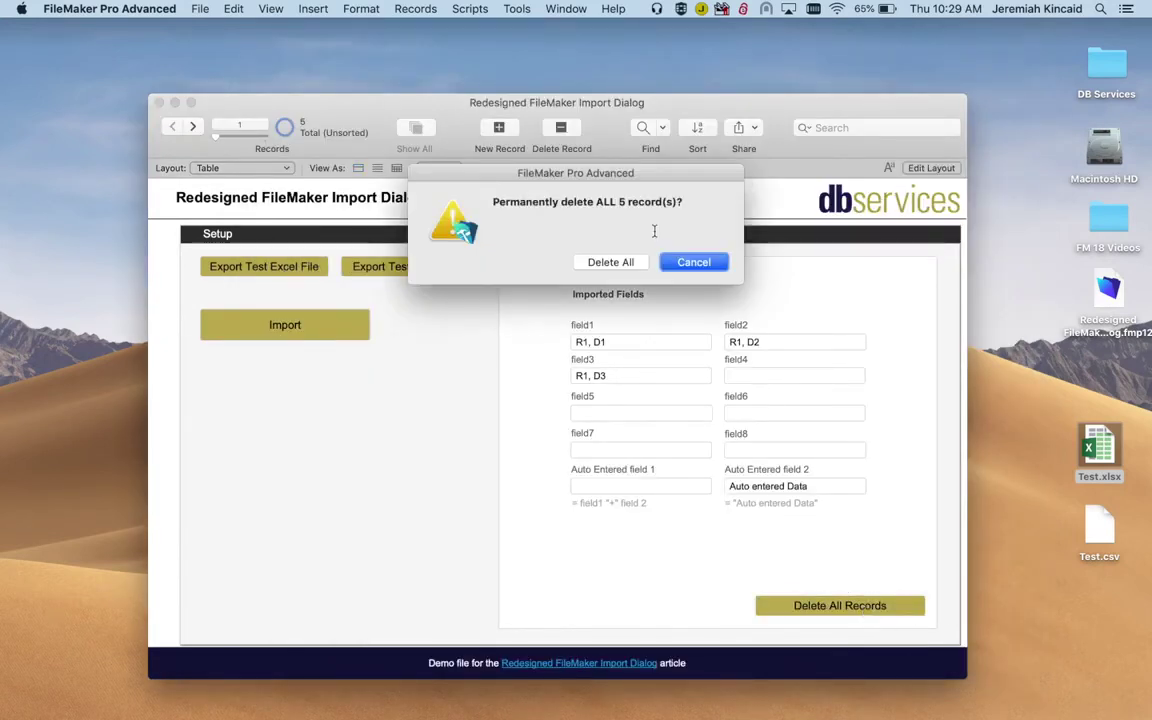
left_click(610, 259)
Start an import of comma-separated values with Test.csv from the Desktop as the source
left_click(330, 325)
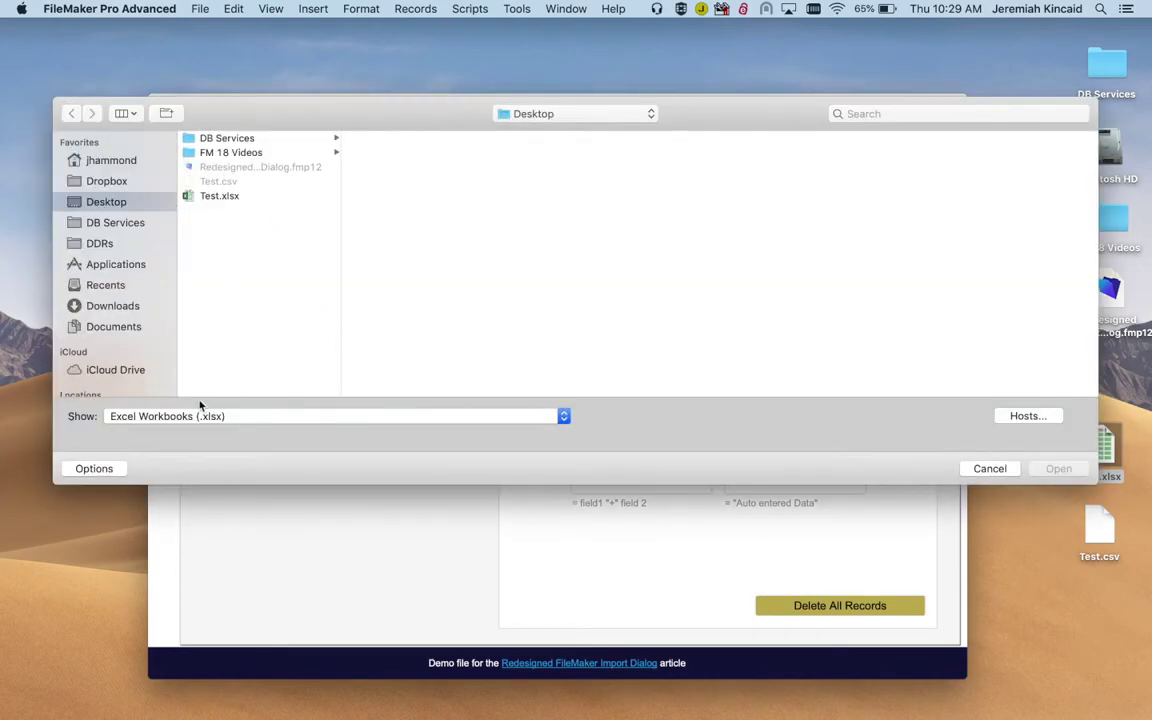
left_click(188, 416)
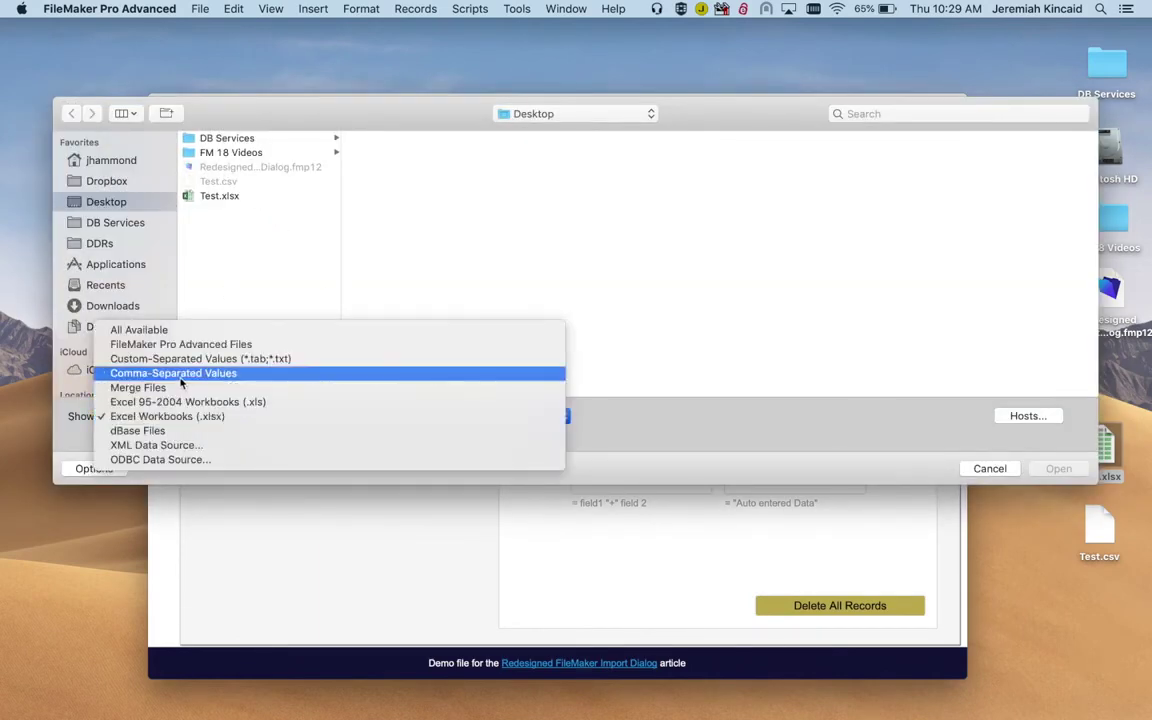
left_click(187, 373)
left_click(233, 182)
double_click(236, 184)
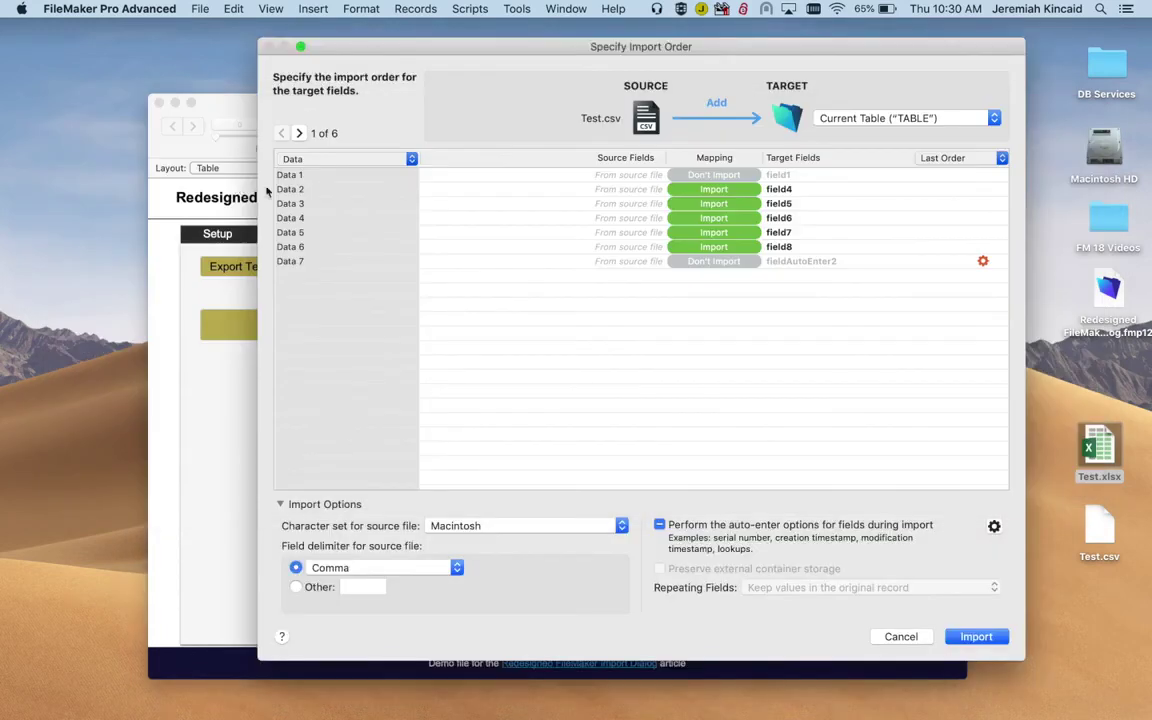
Examine the preset field delimiters available for Test.csv, keeping Comma selected
left_click(435, 569)
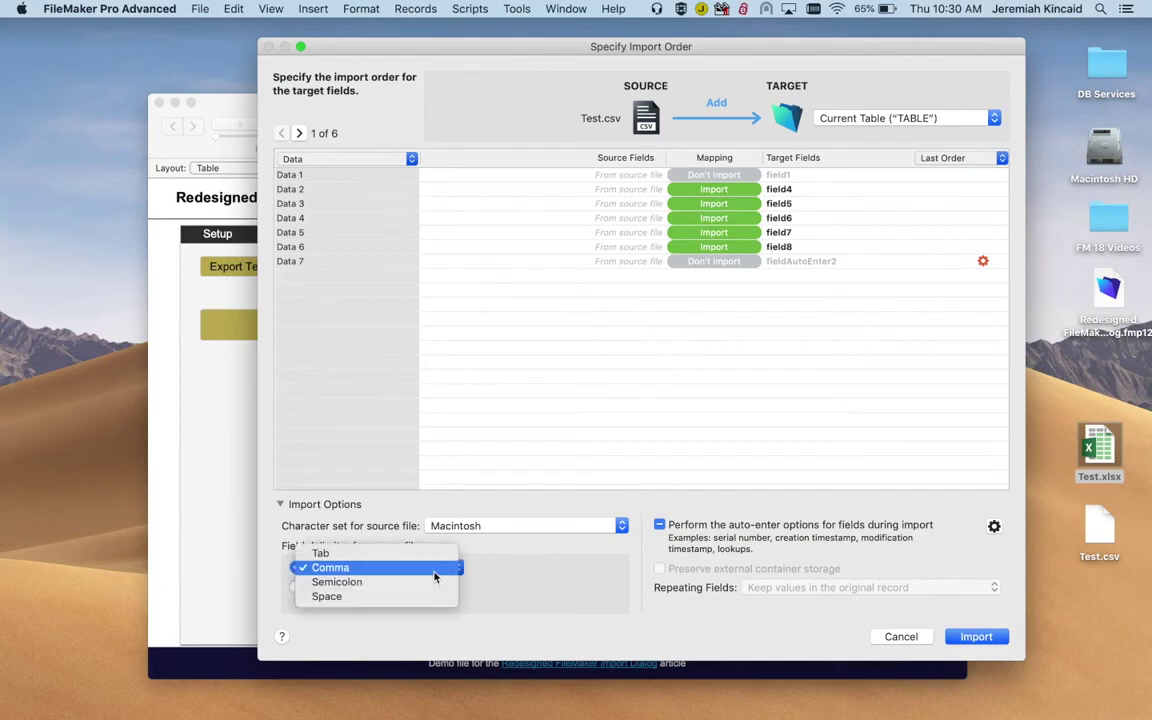
left_click(373, 501)
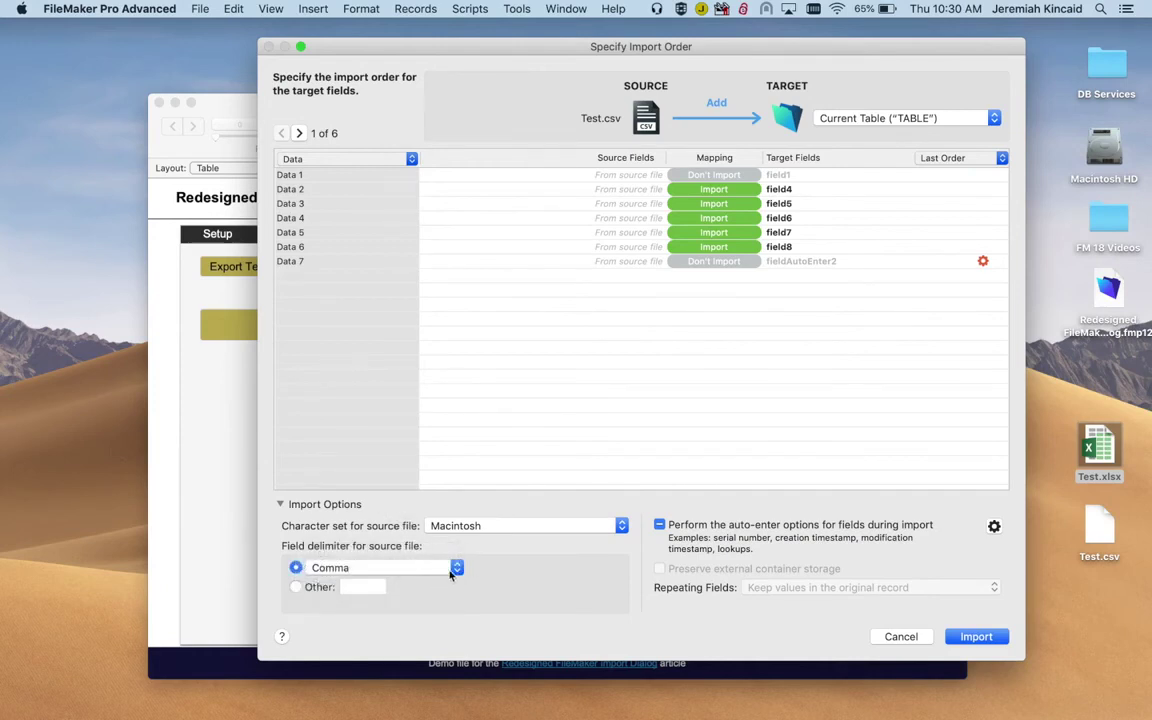
left_click(385, 567)
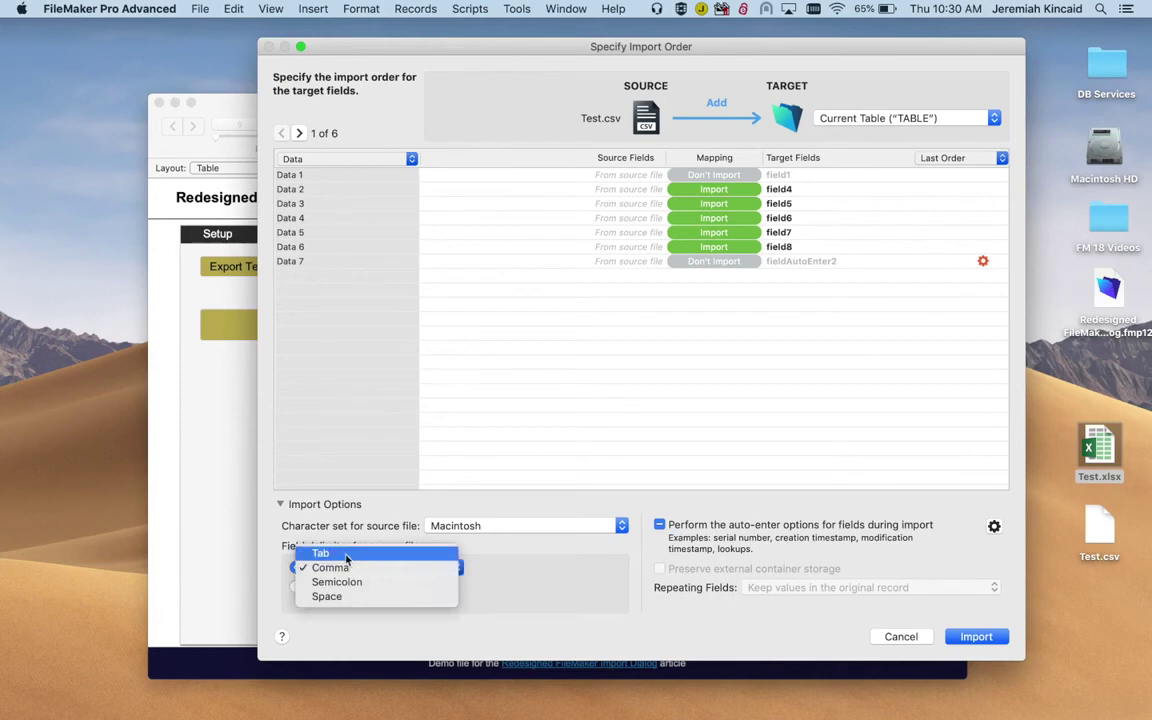
left_click(548, 612)
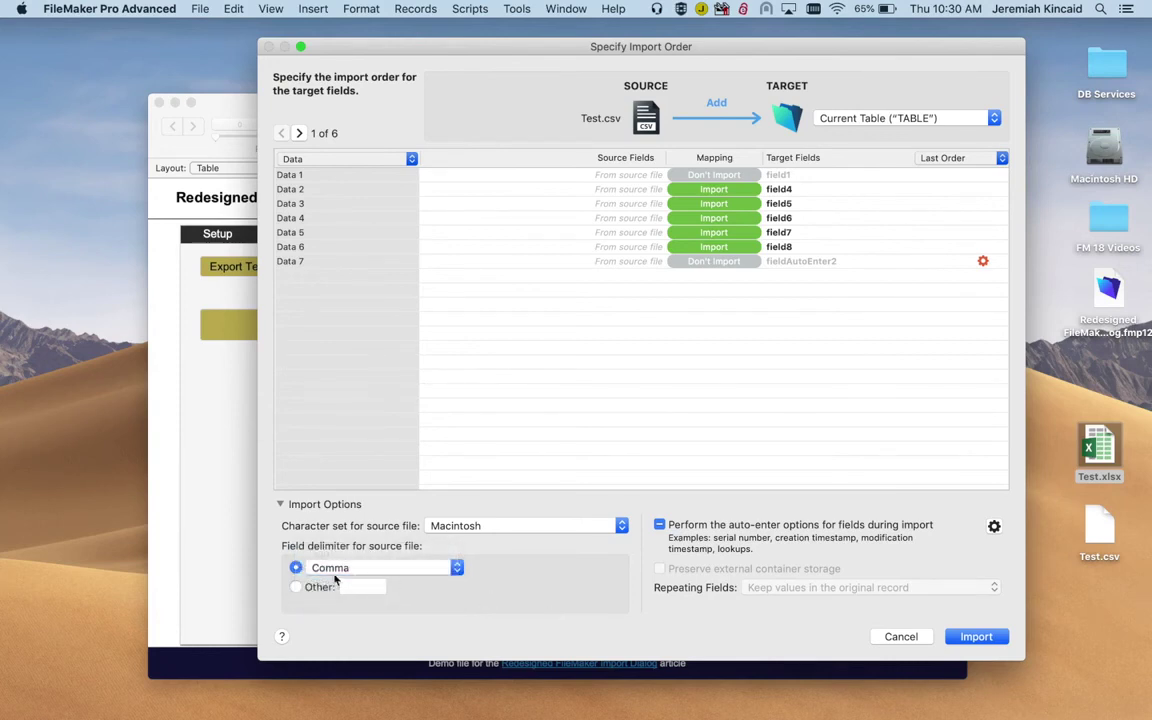
Try custom field delimiters for Test.csv, including b and a comma, and cancel the import
left_click(295, 587)
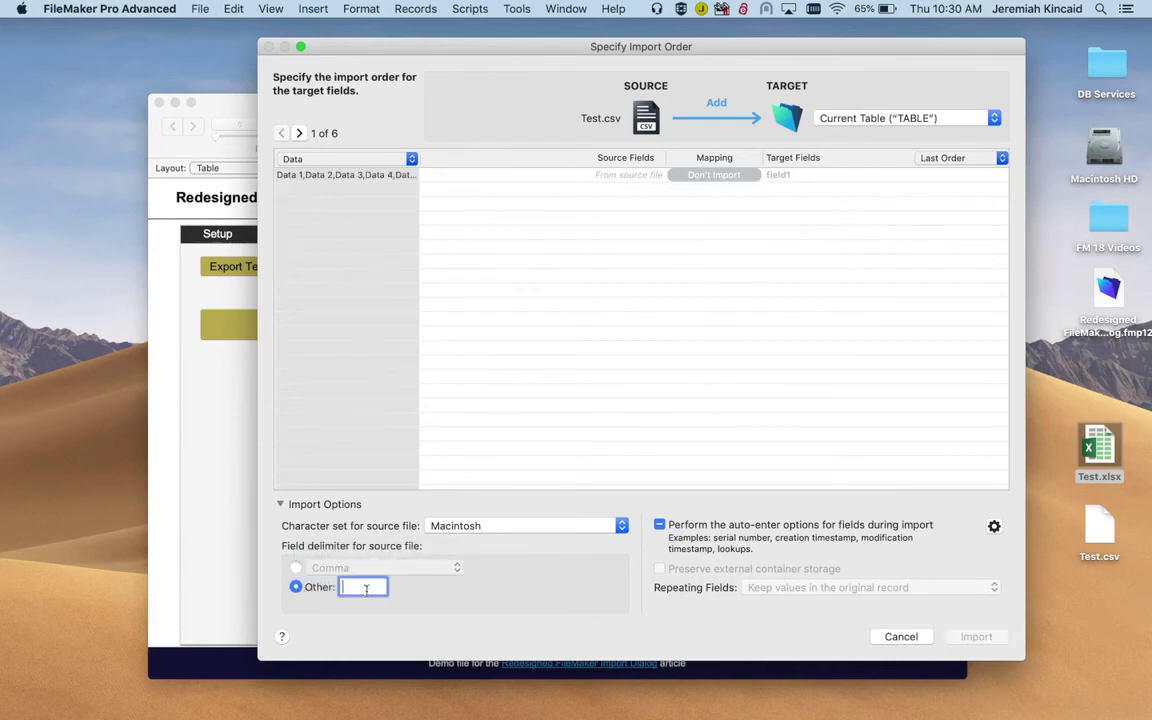
type("|")
key("BackSpace")
type(",")
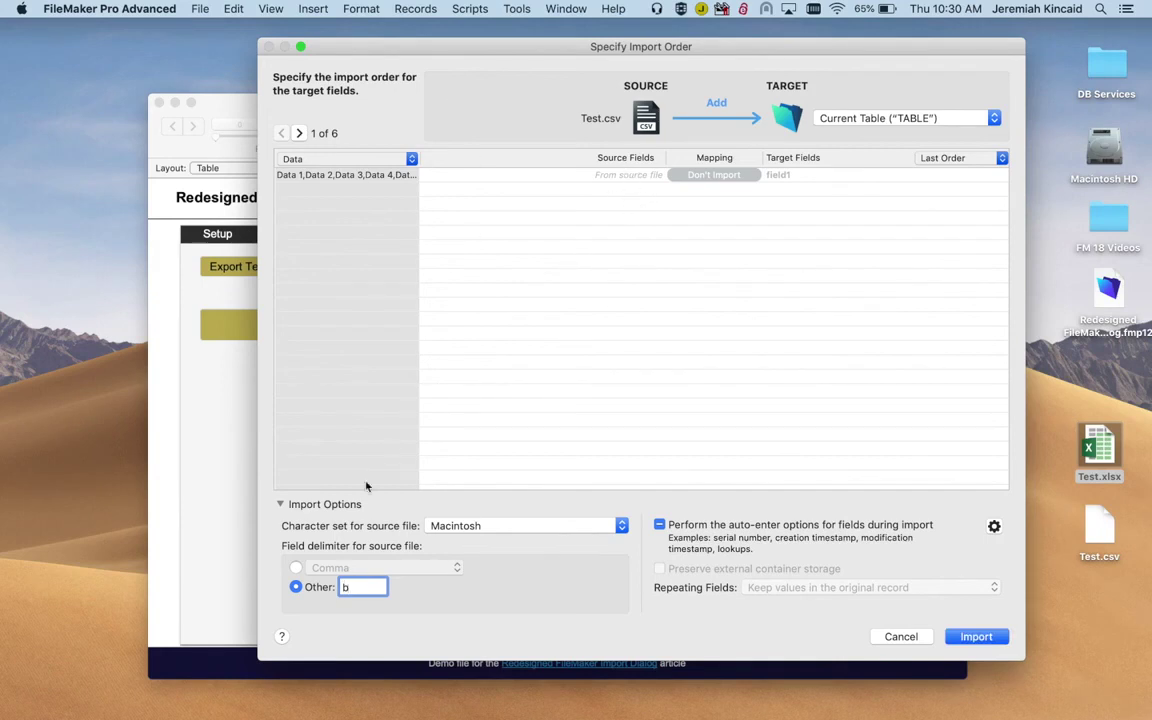
key("BackSpace")
type(",")
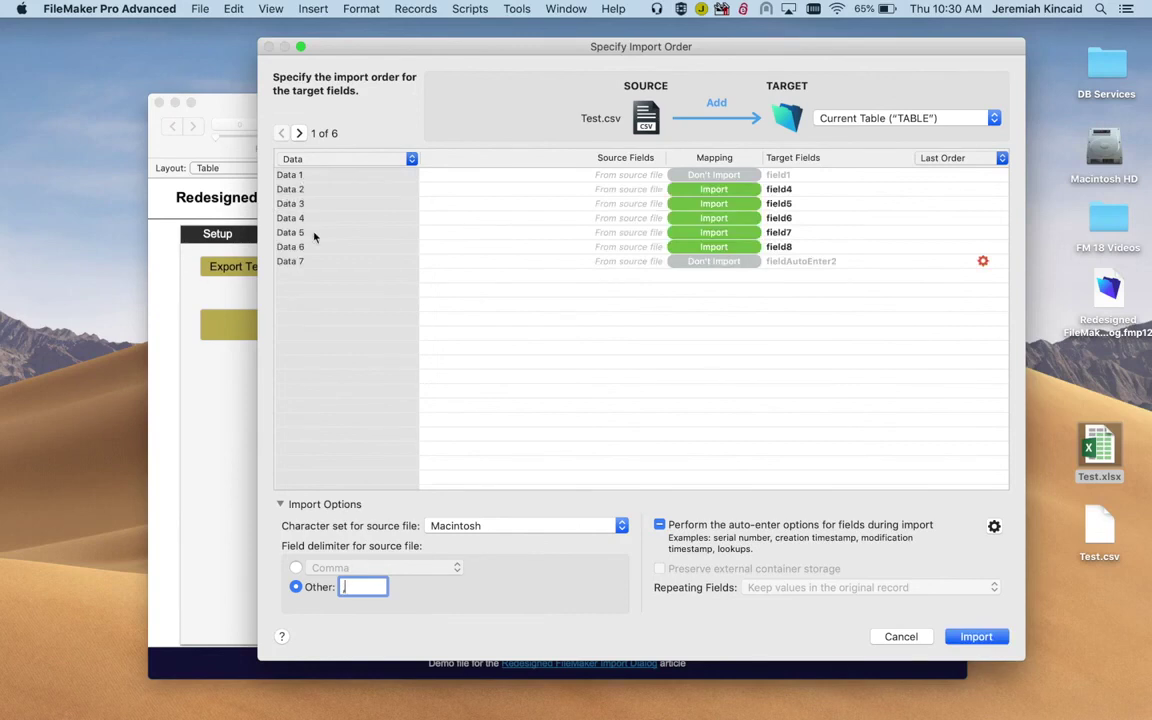
left_click(897, 637)
Open Test.csv from the Desktop in Numbers to view its contents, close it, and return to FileMaker
left_click(1100, 518)
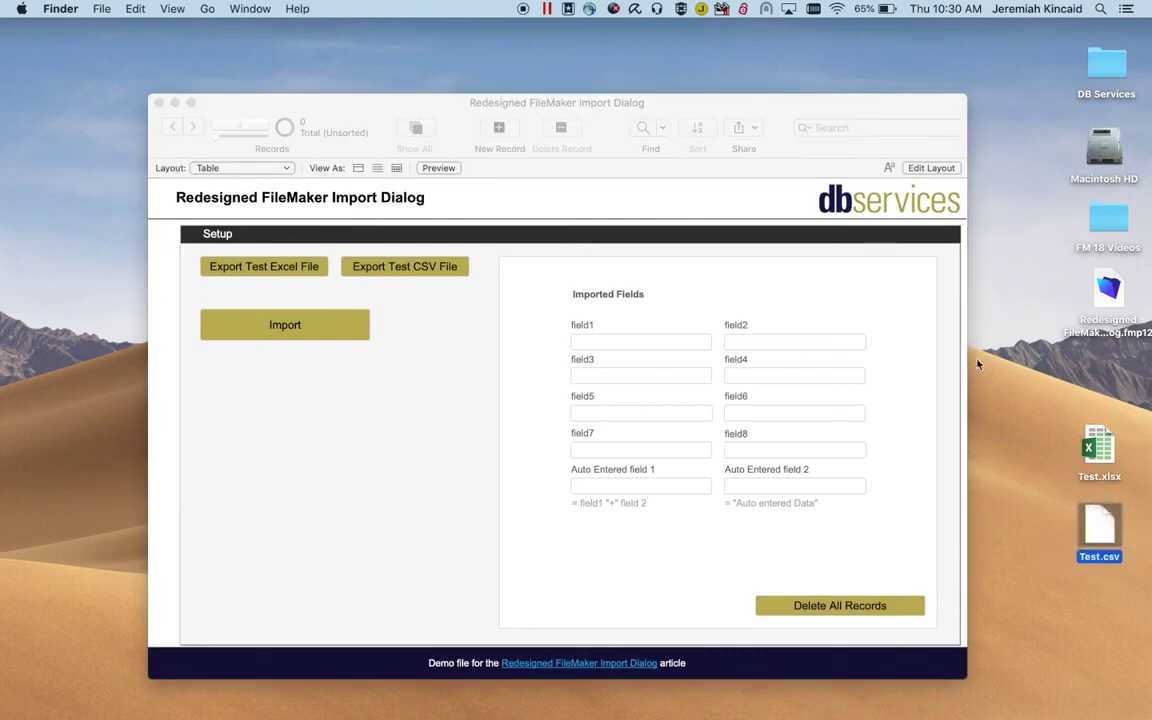
right_click(1024, 469)
left_click(886, 337)
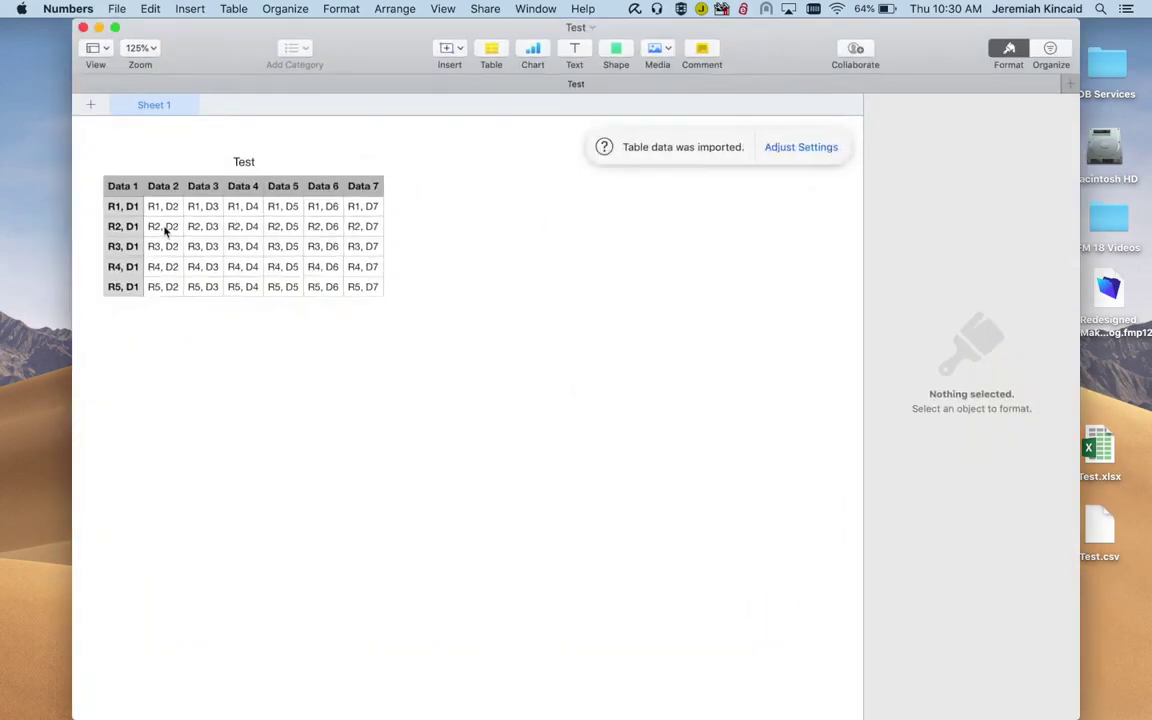
left_click(83, 28)
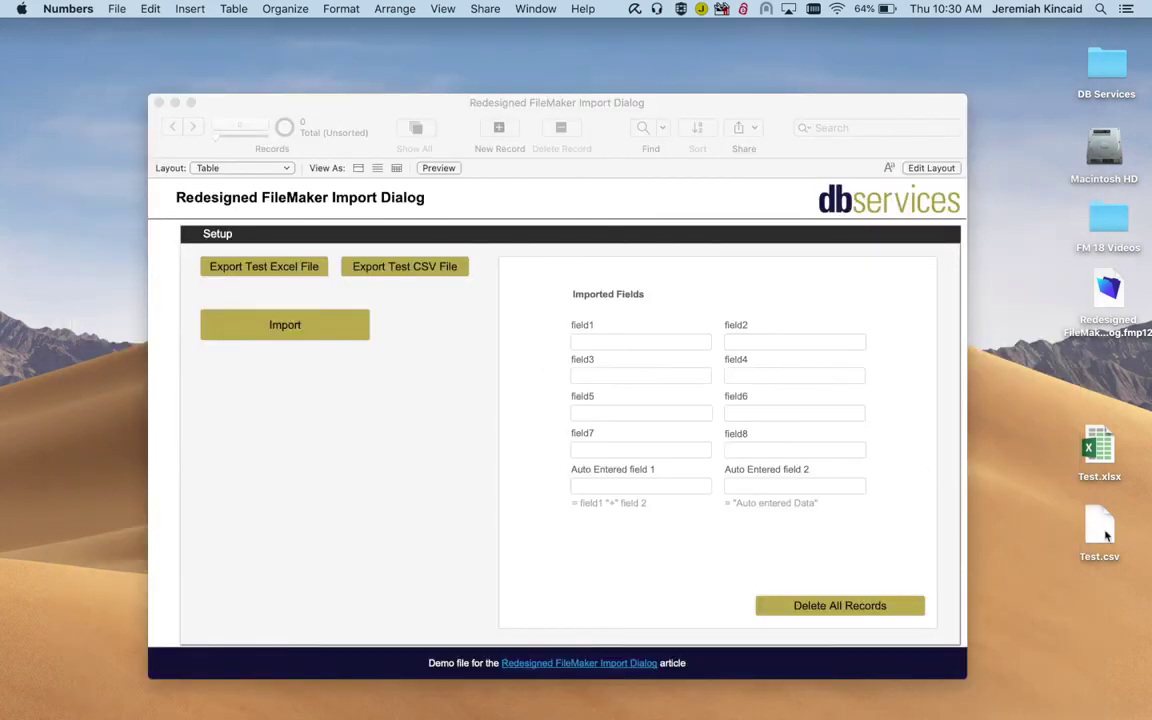
left_click(907, 391)
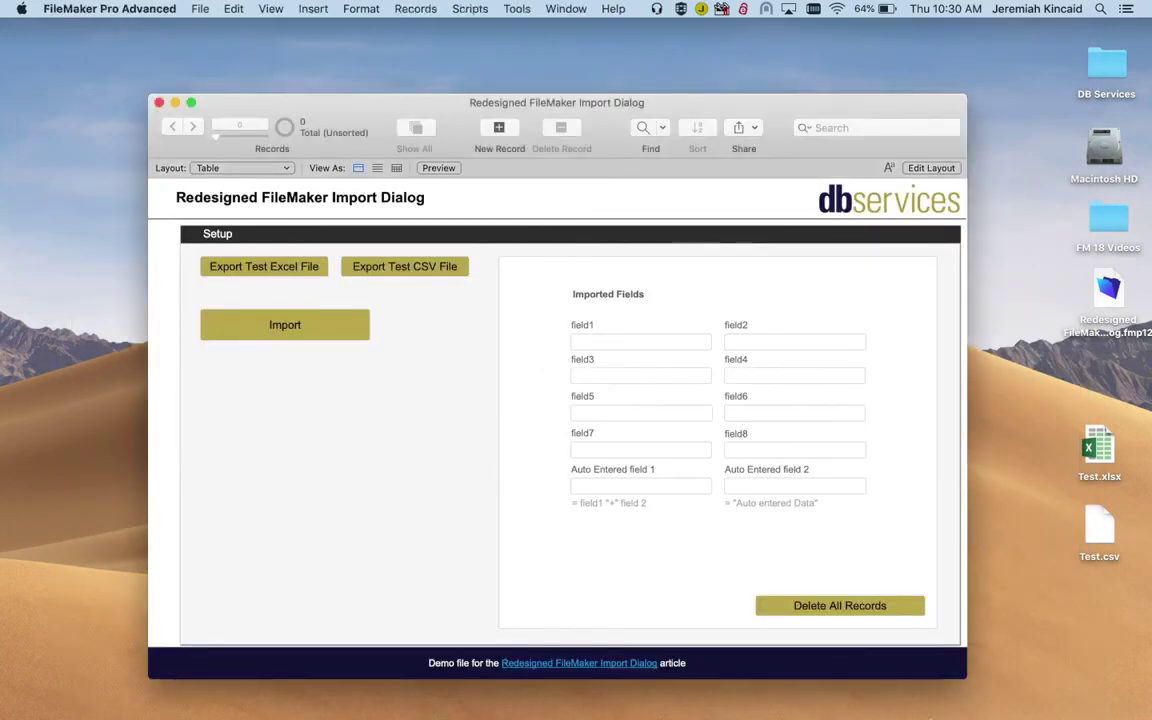